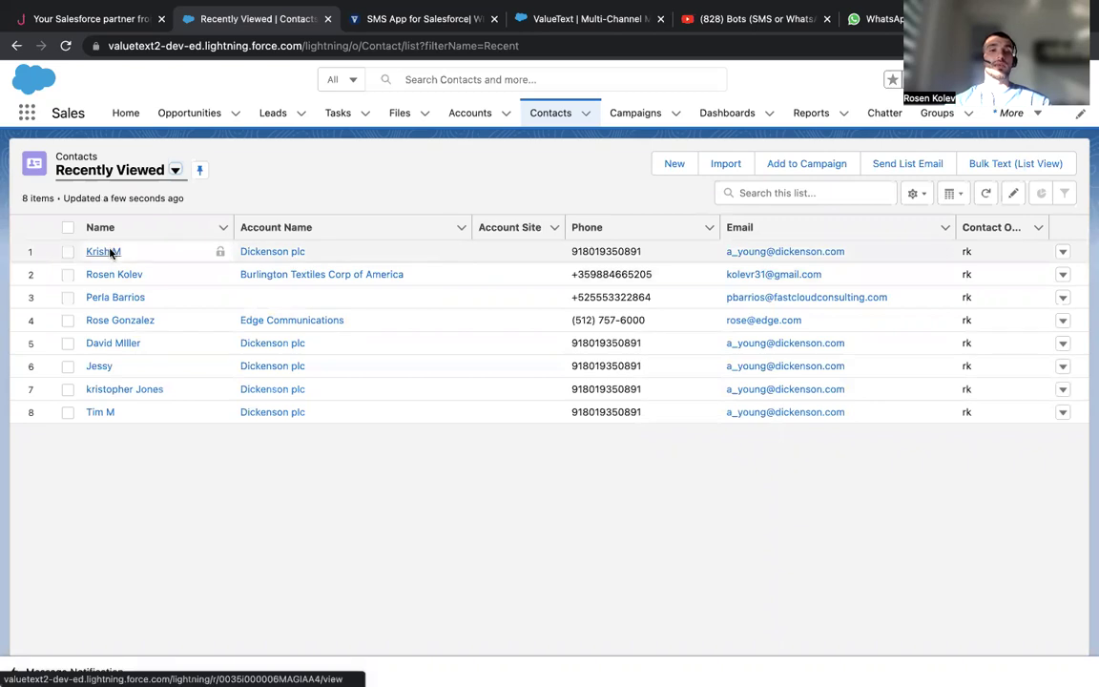
- Open the first recently viewed contact and load the public template "Sample Approved Template Contact" into its chat message
left_click(108, 253)
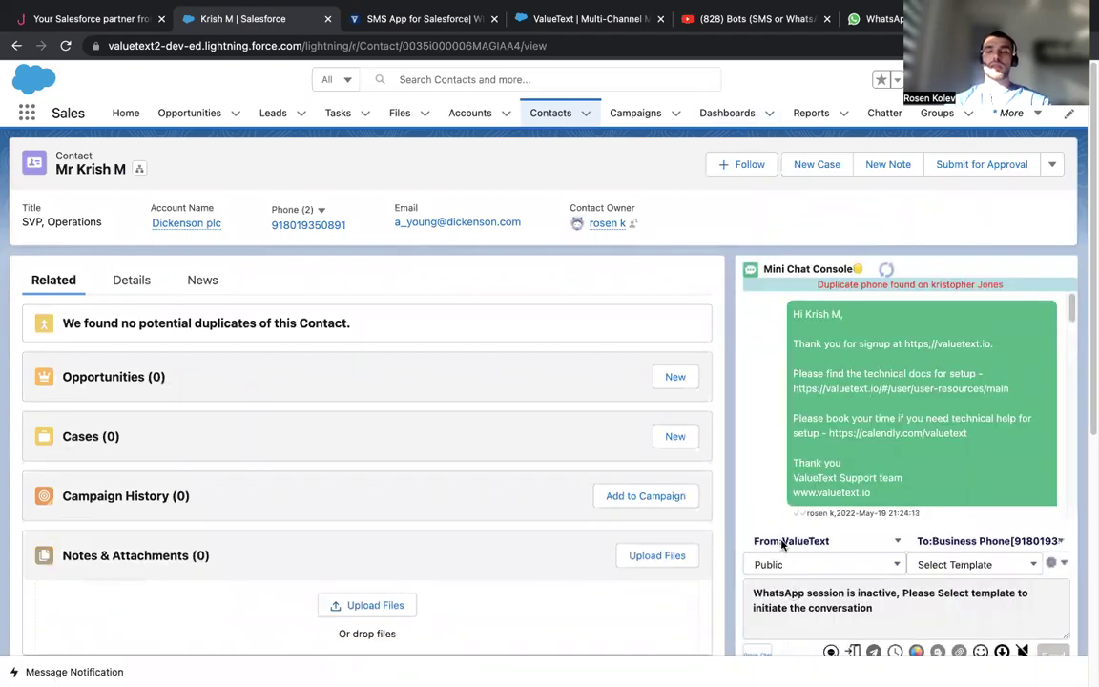
left_click(954, 542)
left_click(957, 542)
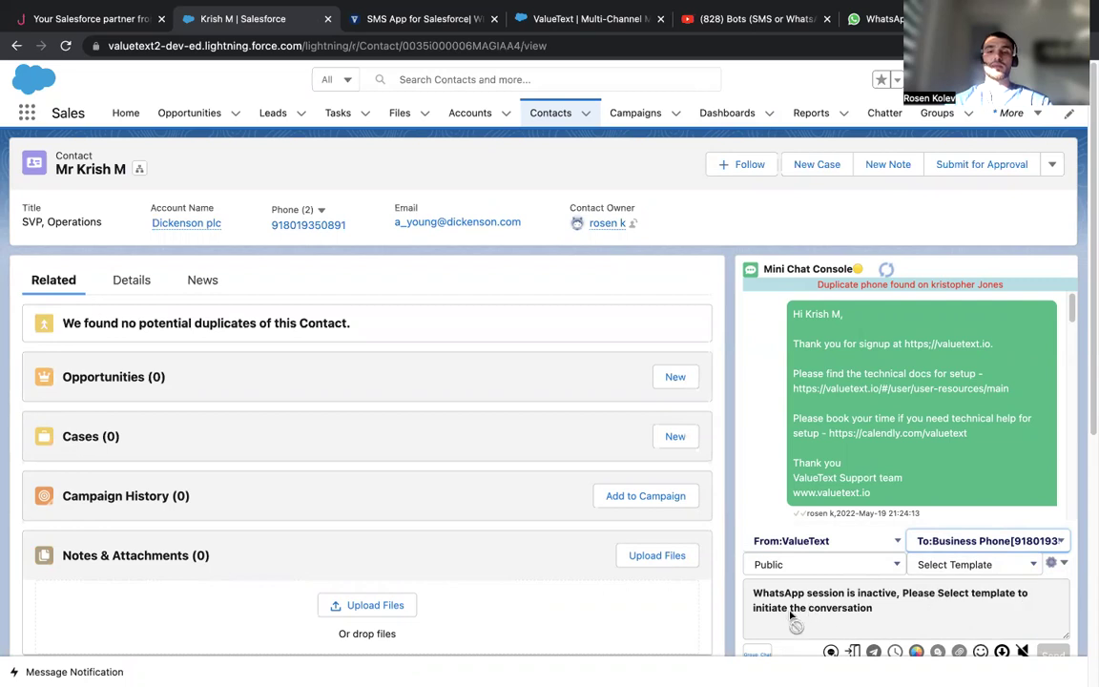
left_click(839, 611)
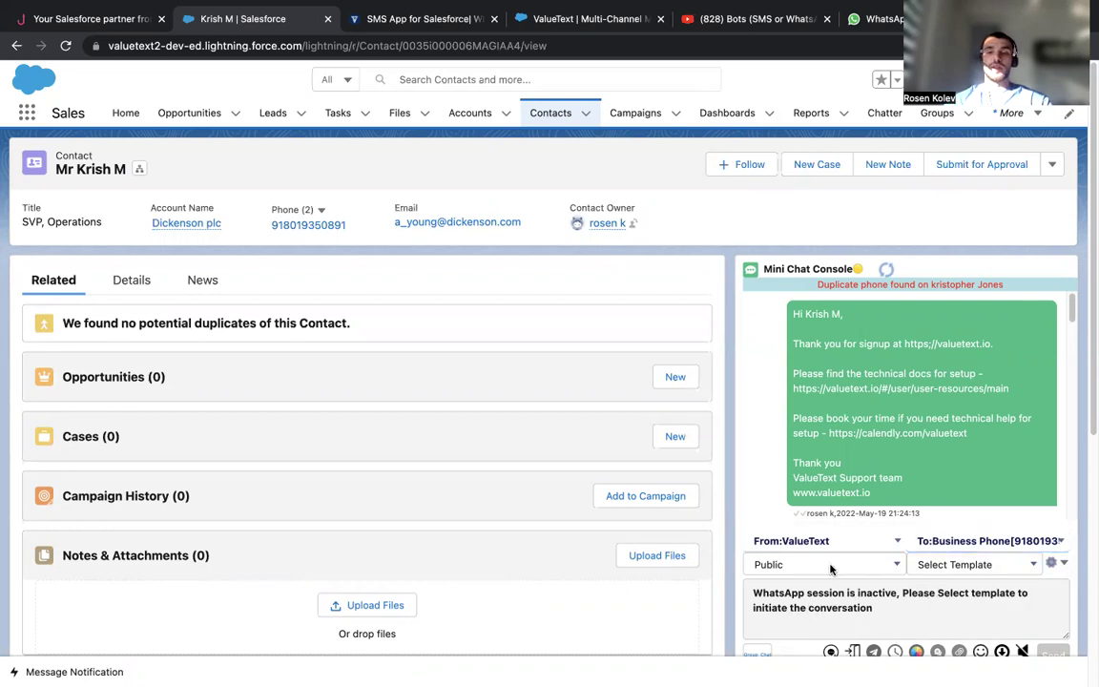
left_click(887, 565)
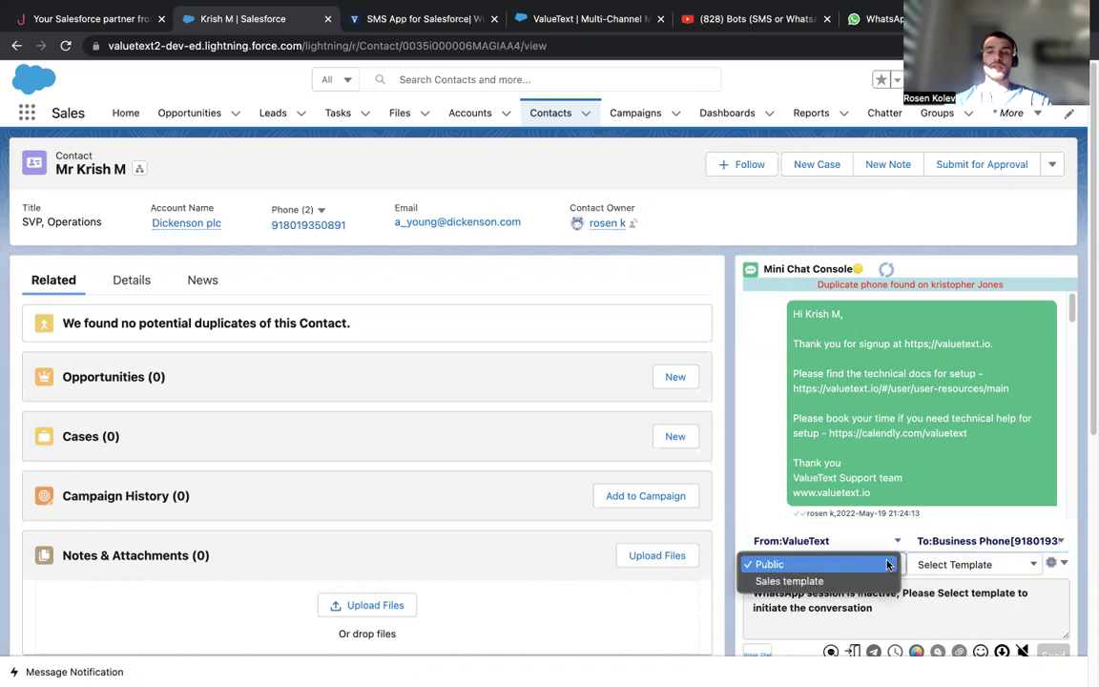
left_click(859, 565)
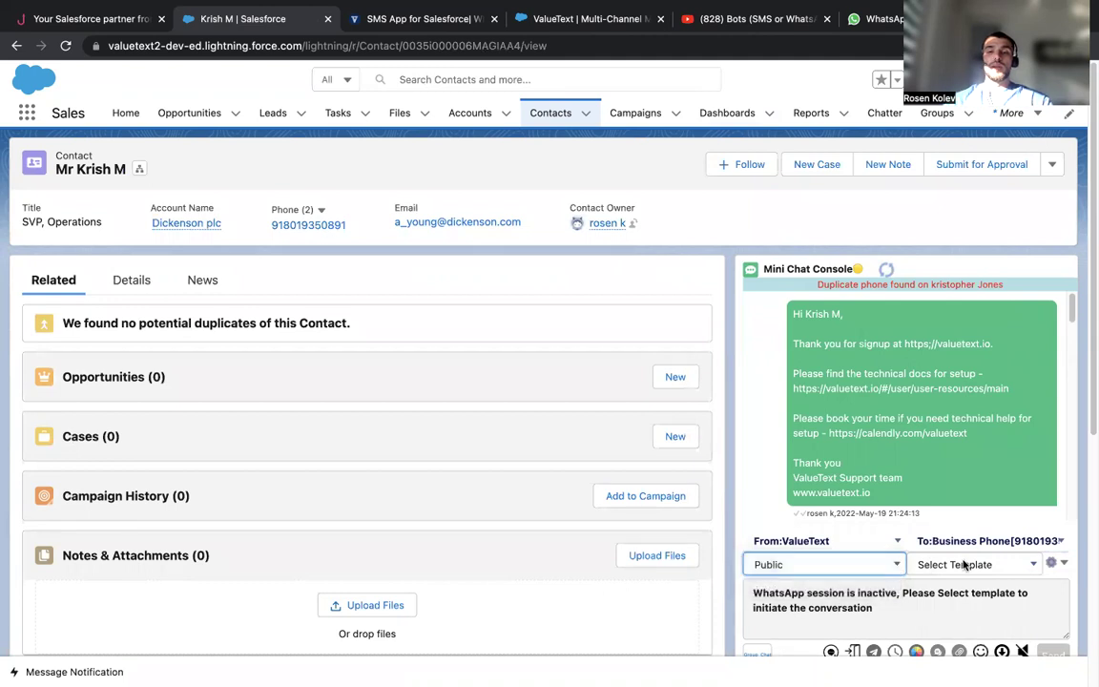
left_click(963, 564)
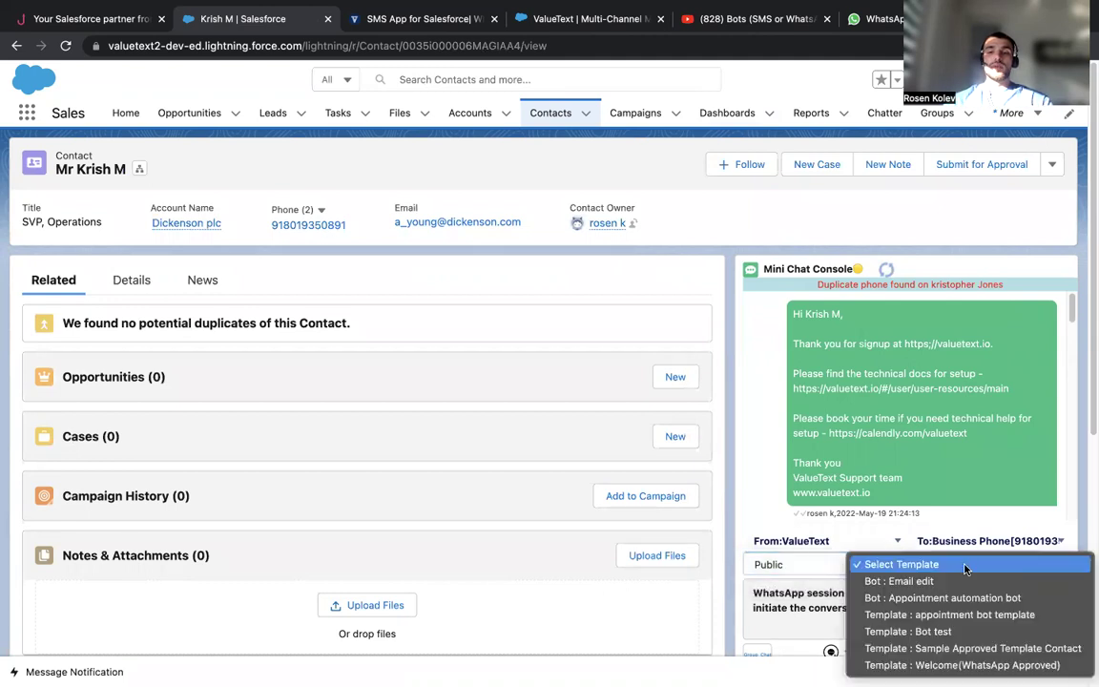
left_click(949, 648)
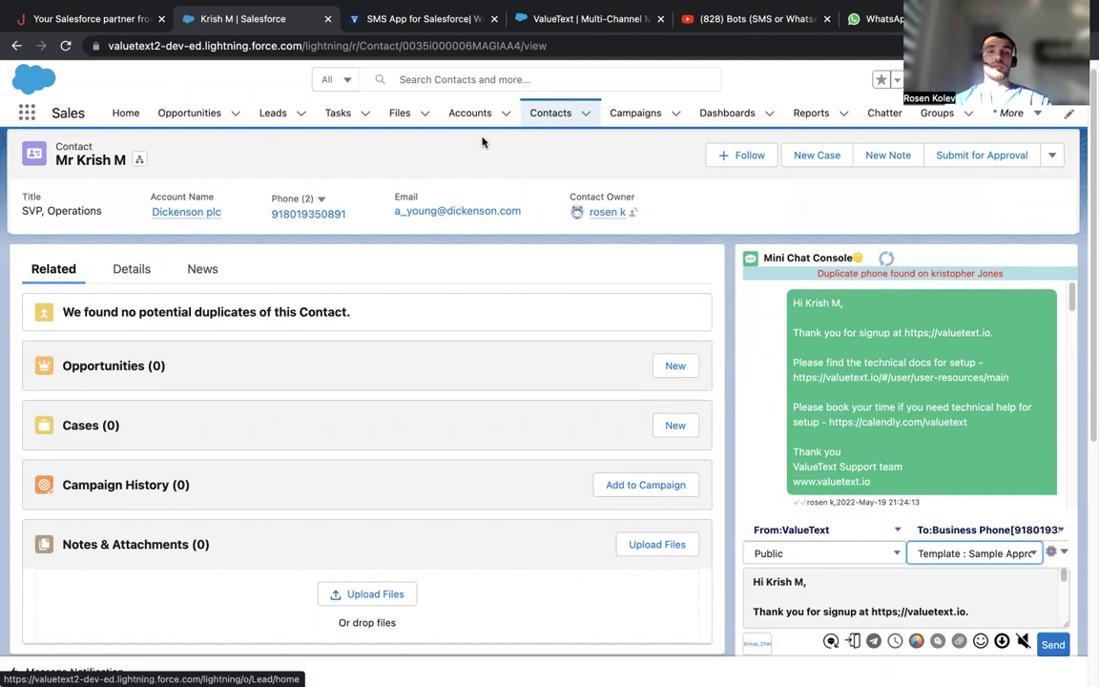
- Open the second recently viewed contact and review its chat history and the messaging channels available for sending
left_click(553, 115)
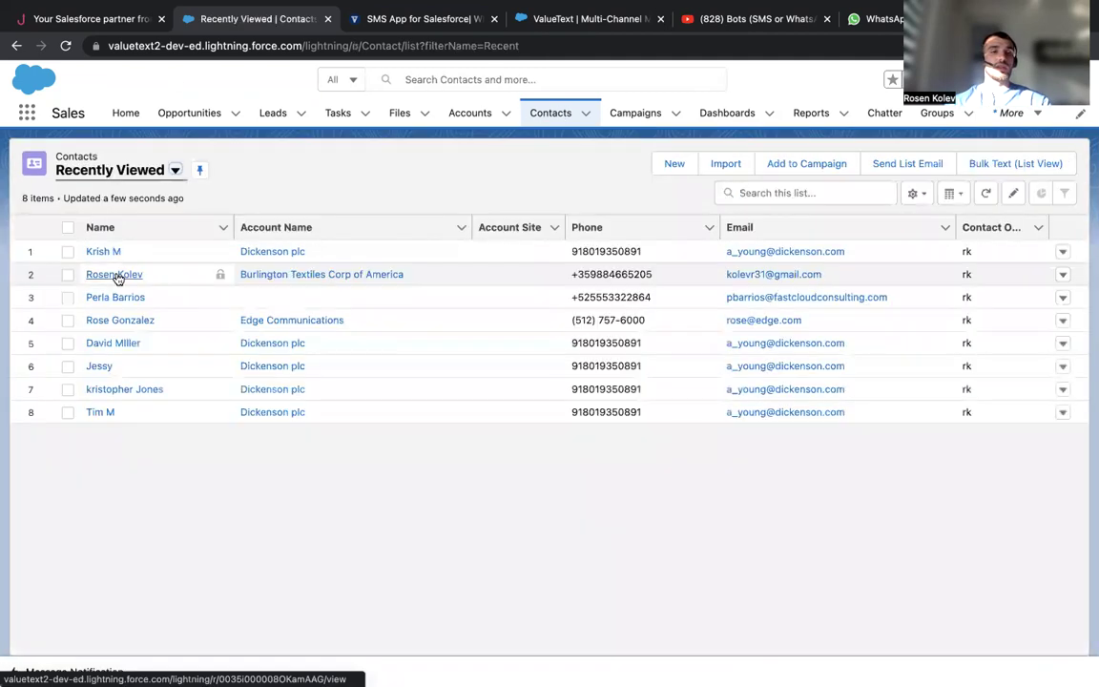
left_click(115, 276)
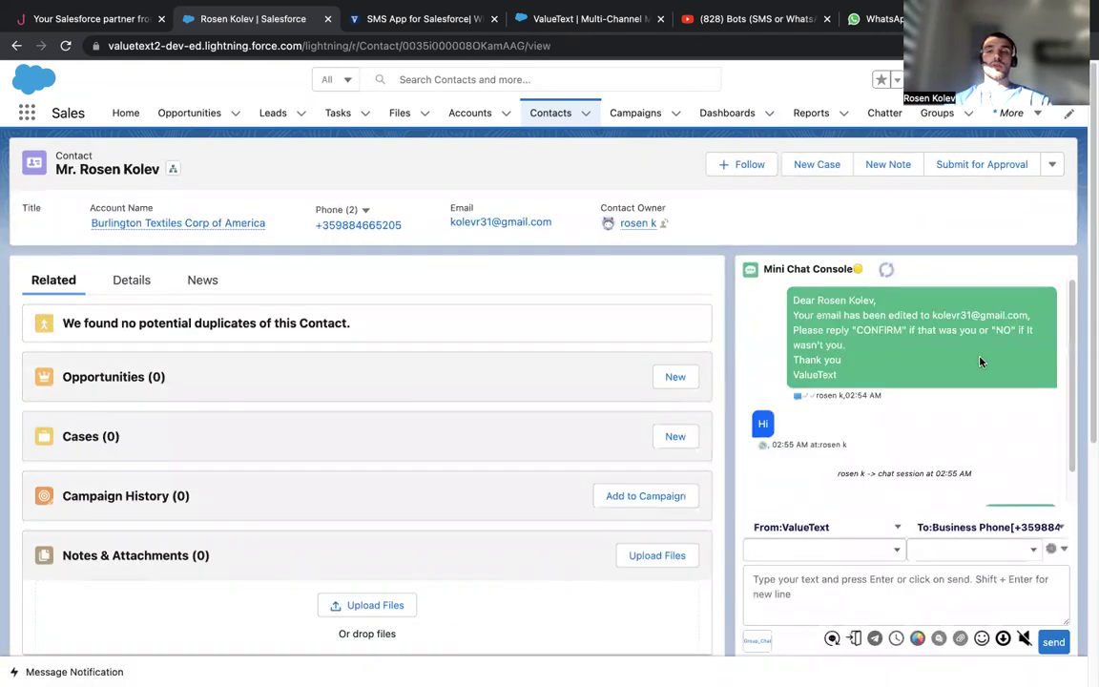
left_click_drag(1073, 375, 1072, 406)
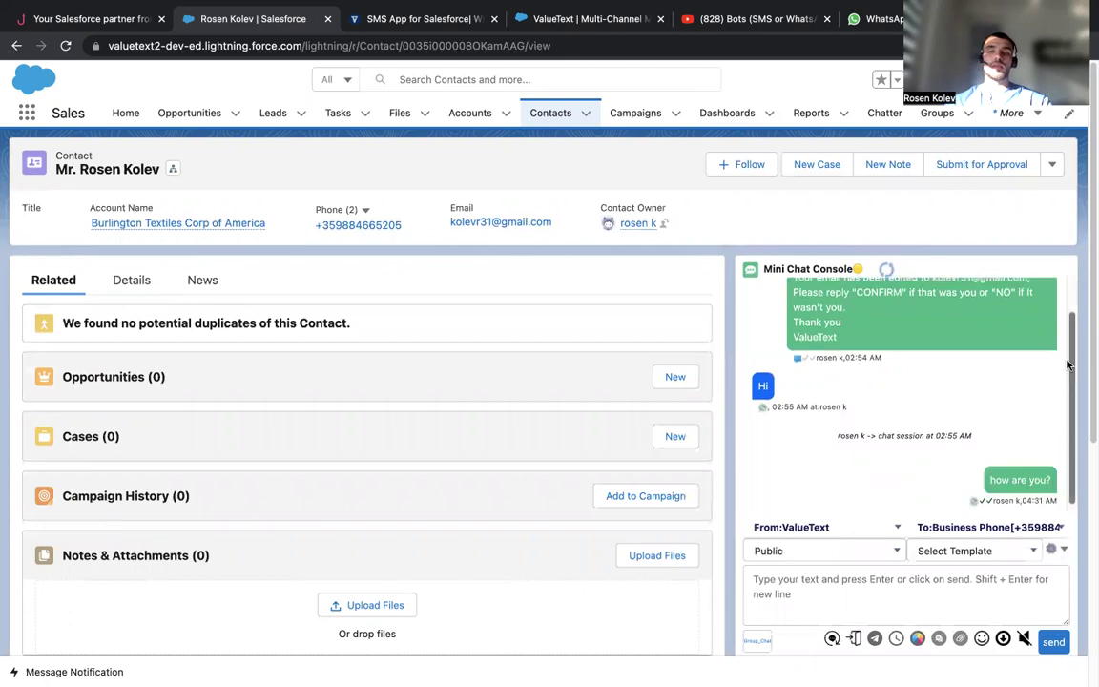
scroll(1069, 365, "up", 1)
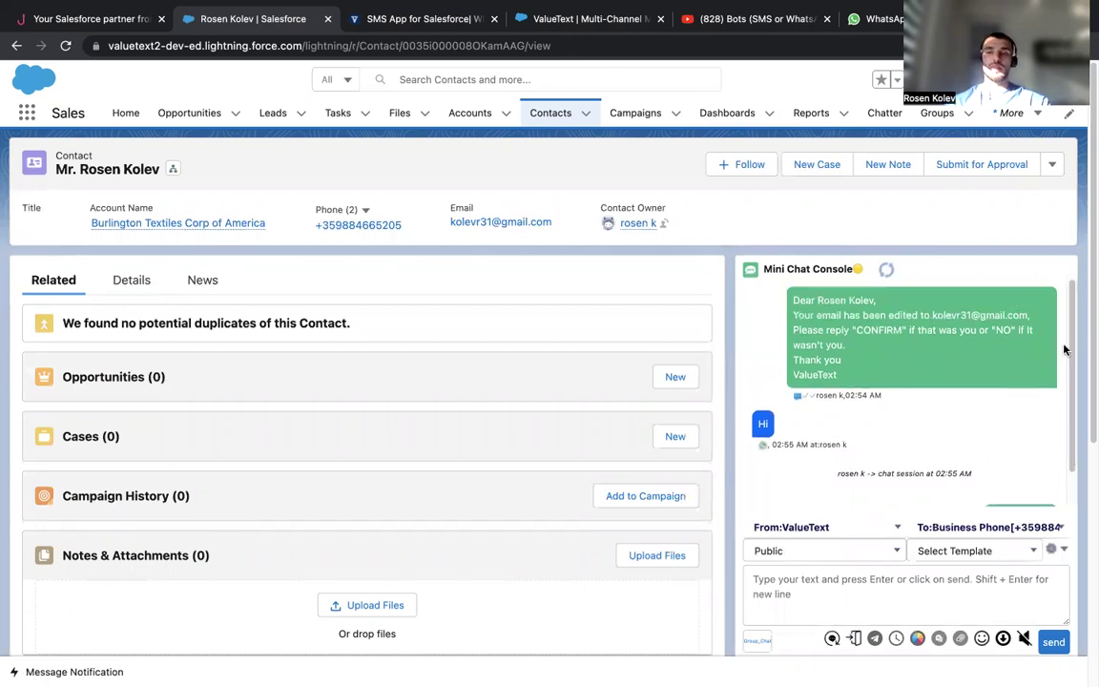
scroll(1069, 349, "down", 1)
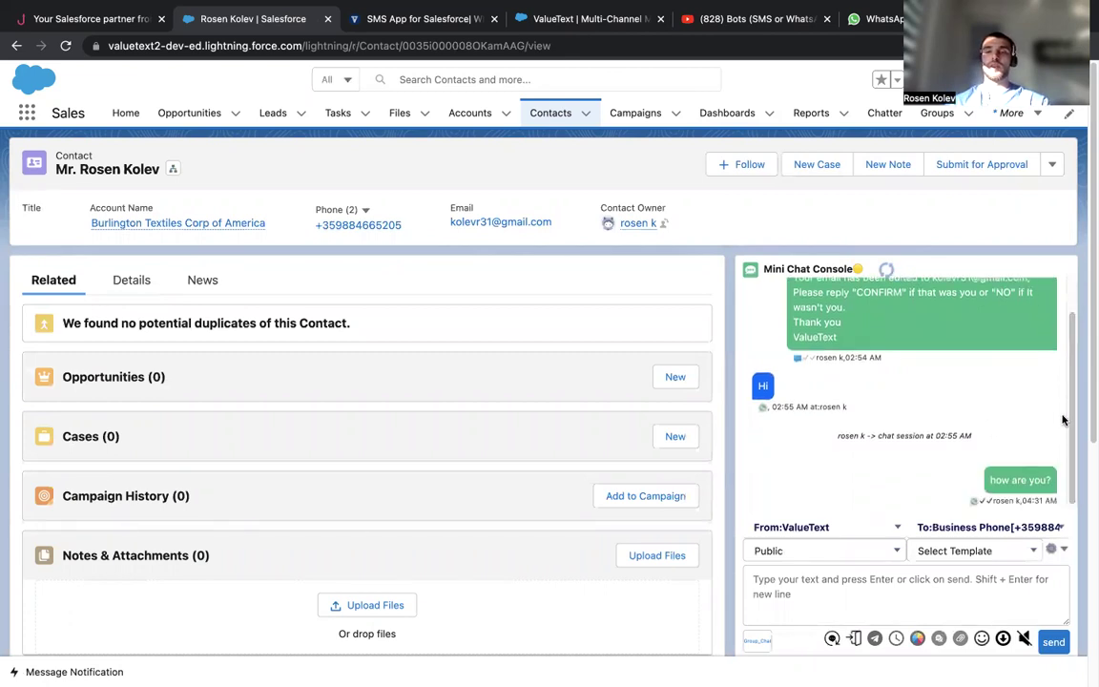
left_click(1053, 549)
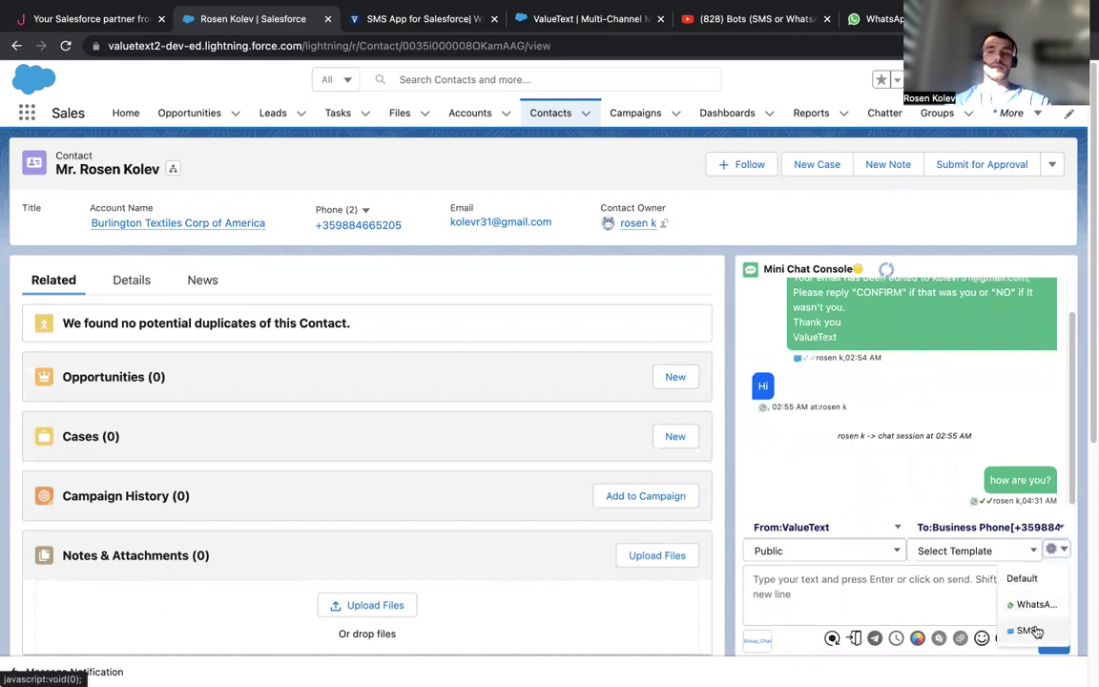
left_click(1055, 554)
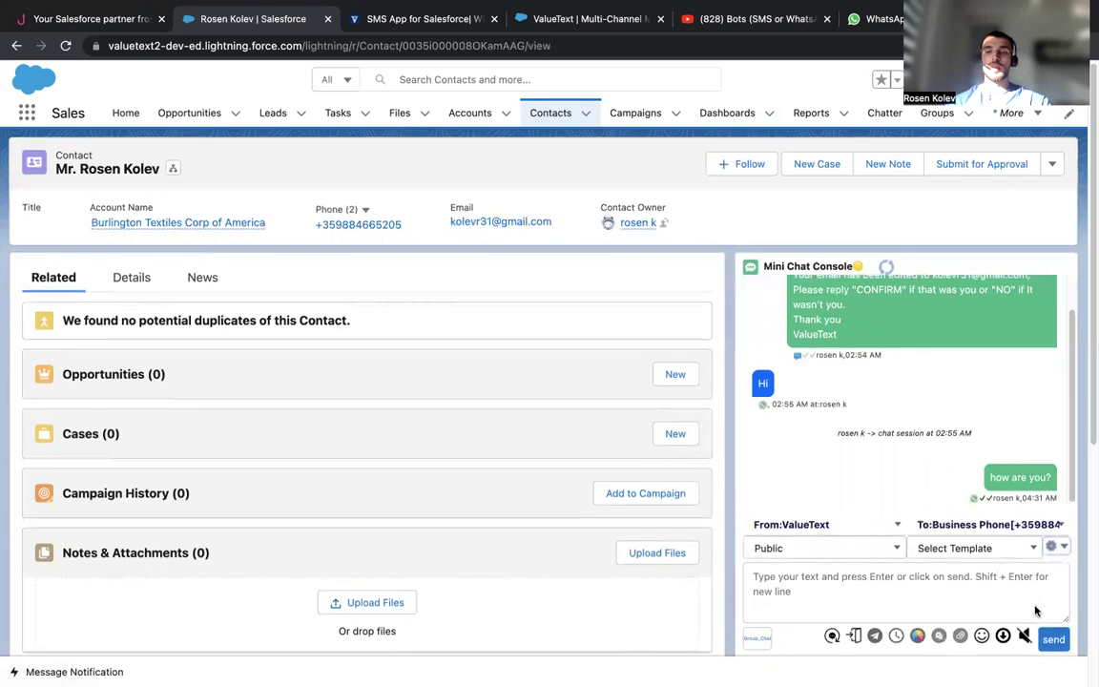
- Turn on the chat console's sound and look at the emoji picker without inserting an emoji
scroll(1023, 618, "down", 1)
left_click(1026, 619)
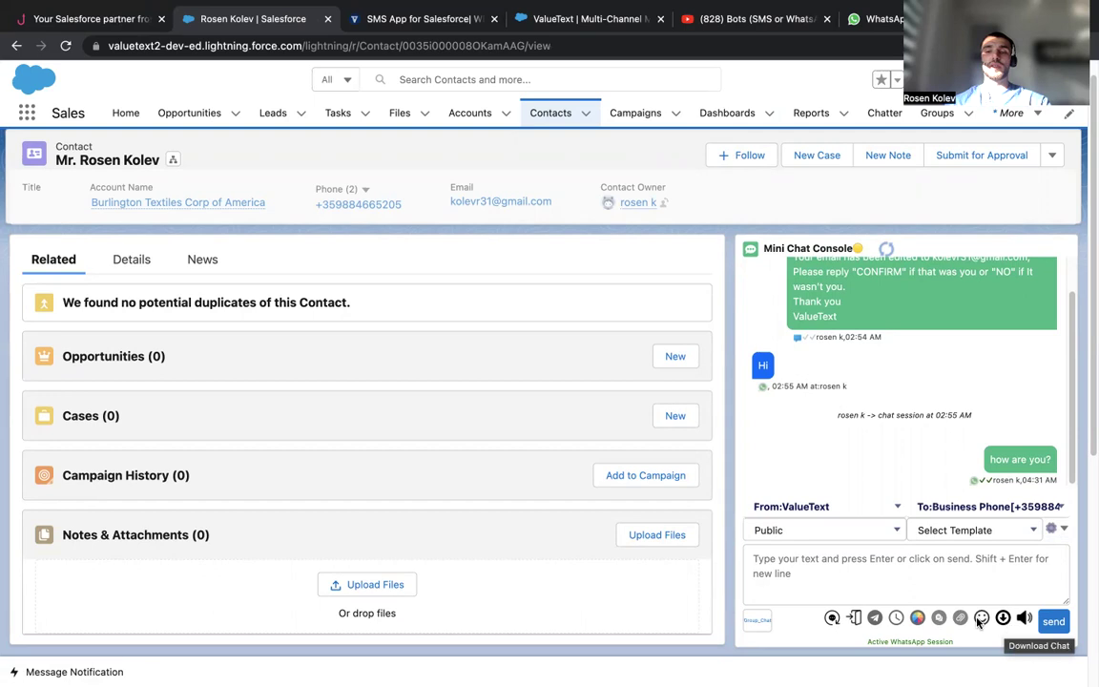
left_click(982, 618)
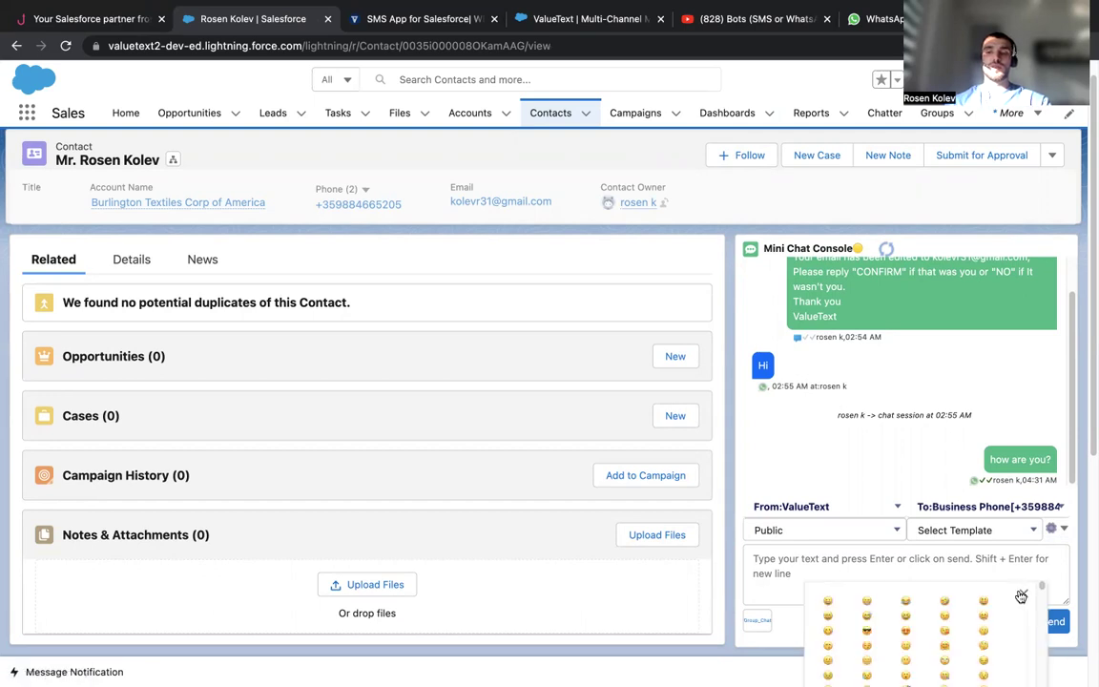
left_click(1022, 593)
- View the chat console's file upload dialog with its file search and voice recording options, and close it
left_click(854, 618)
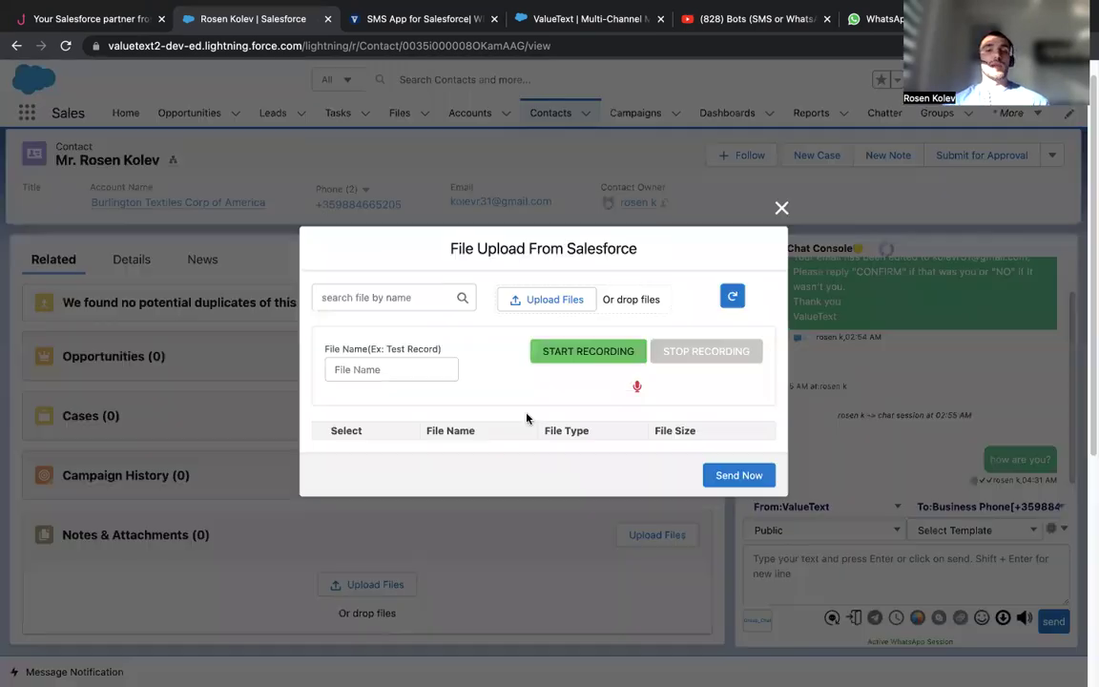
left_click(380, 287)
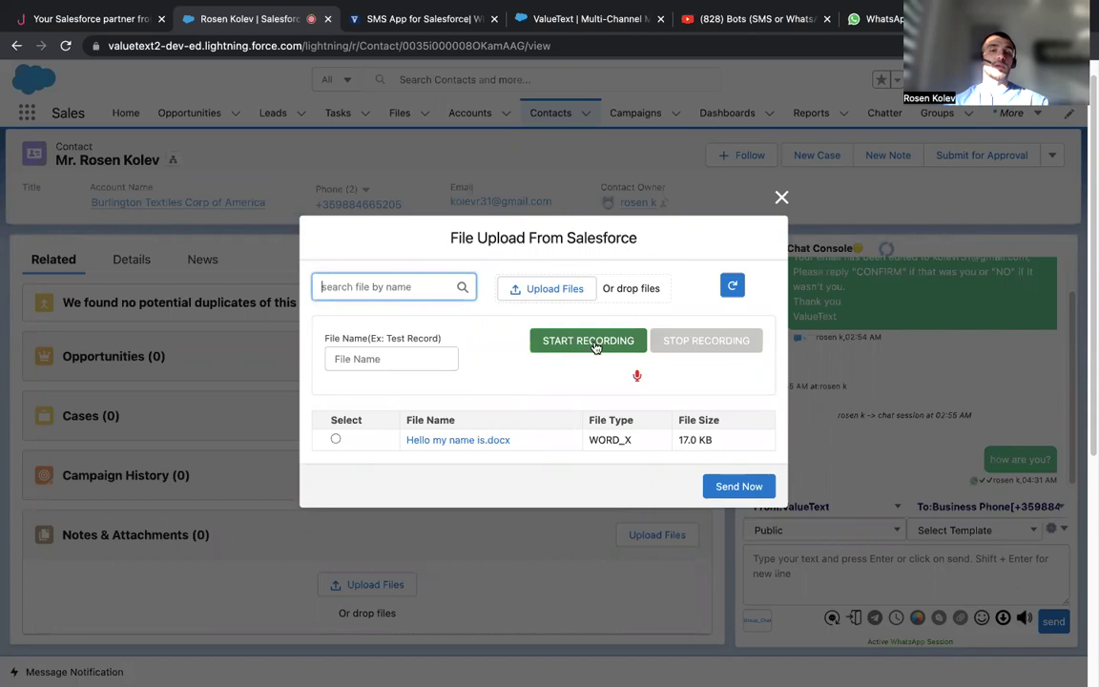
left_click(782, 198)
- View the quick text chooser and the blank New Quick Text form with its category and channel settings, saving nothing
left_click(939, 618)
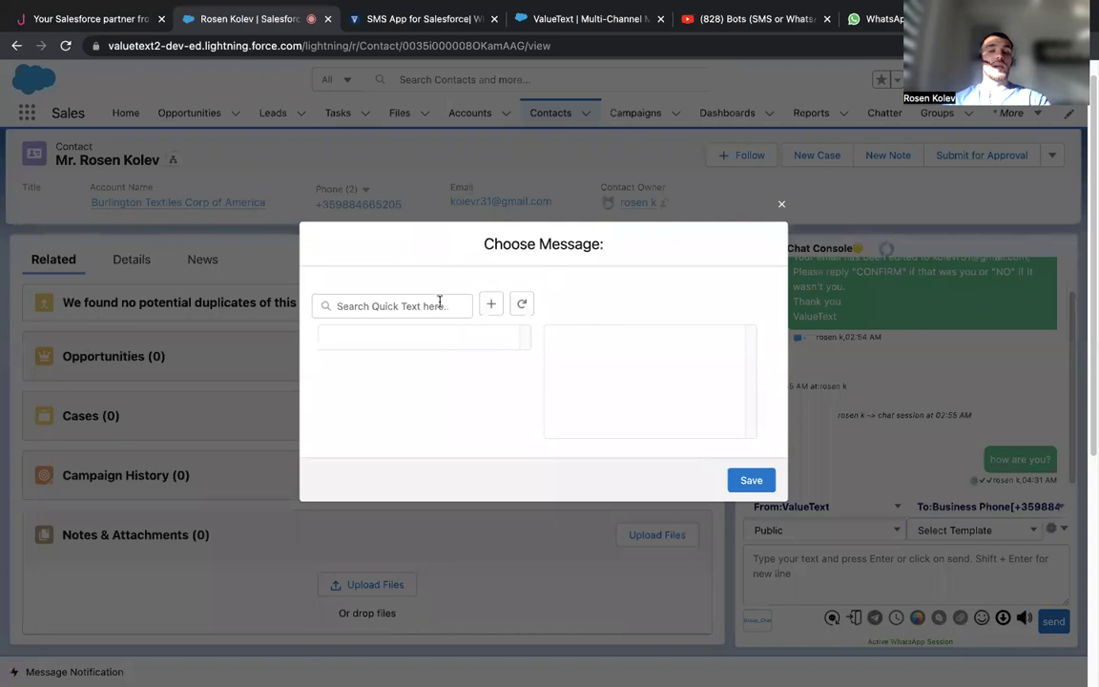
left_click(492, 303)
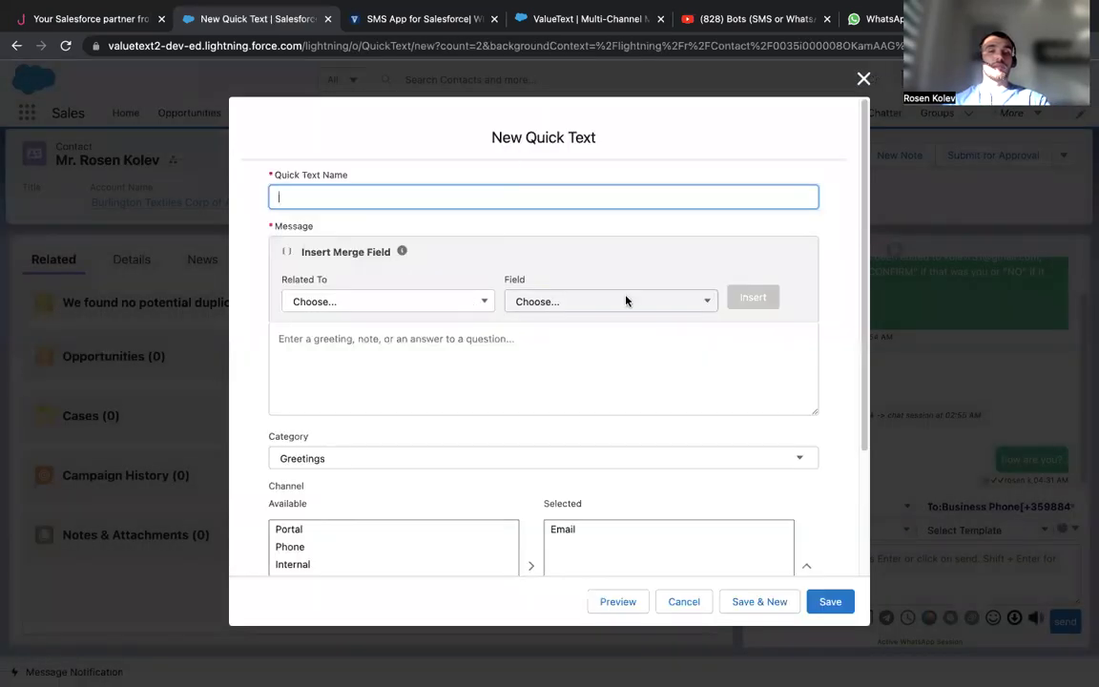
scroll(549, 385, "down", 3)
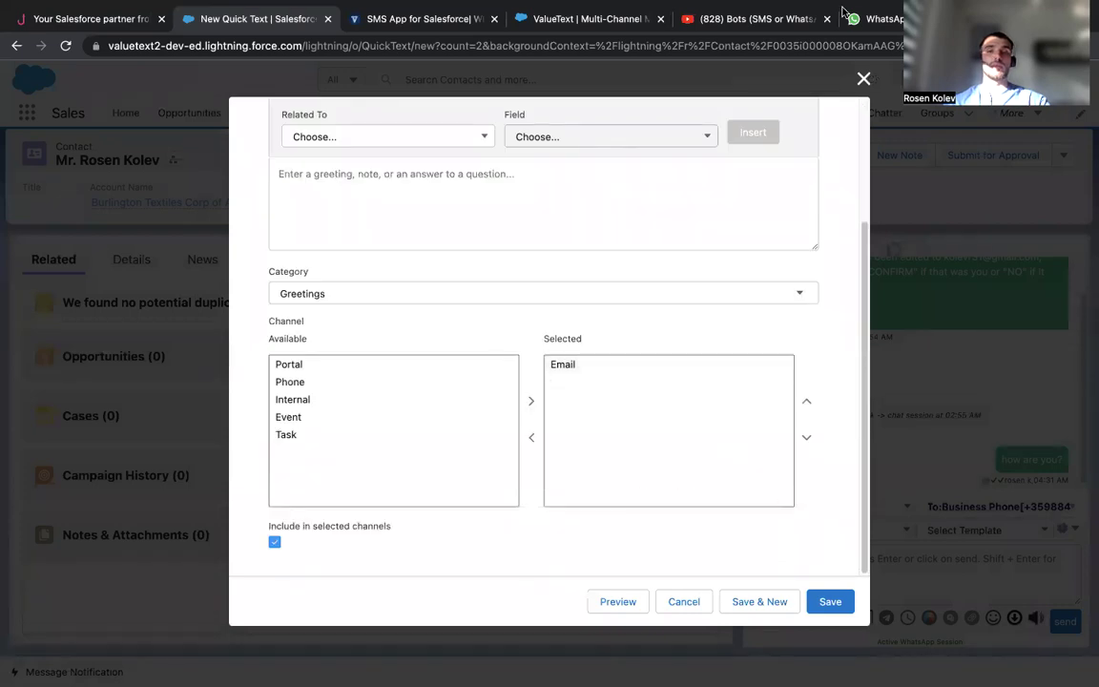
left_click(864, 78)
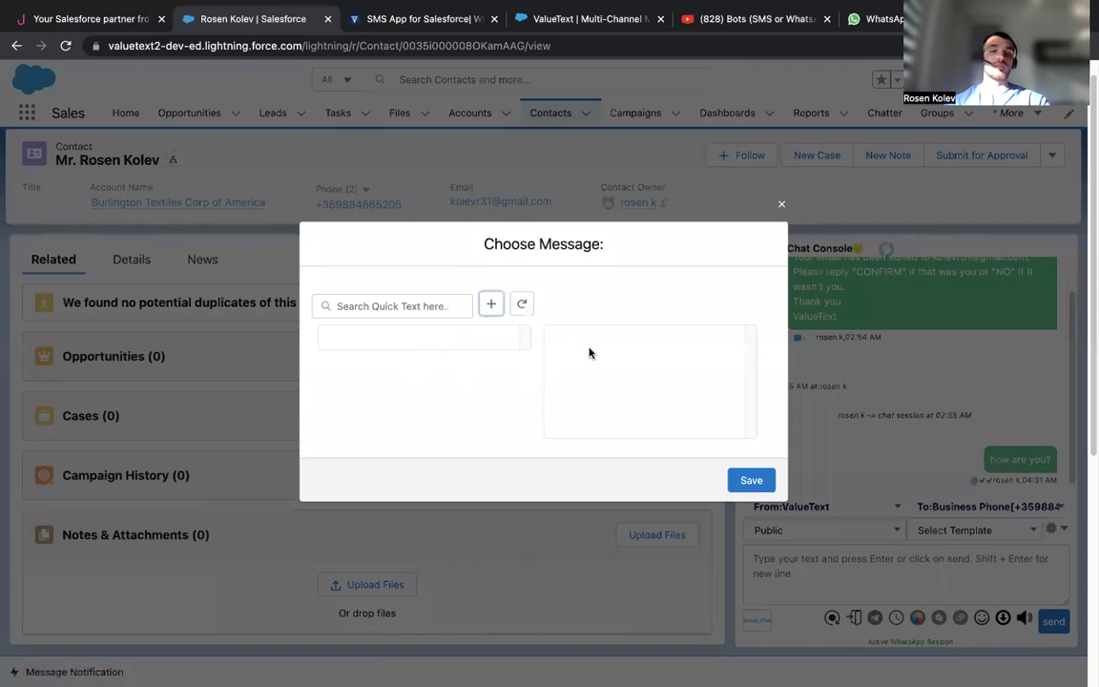
left_click(783, 208)
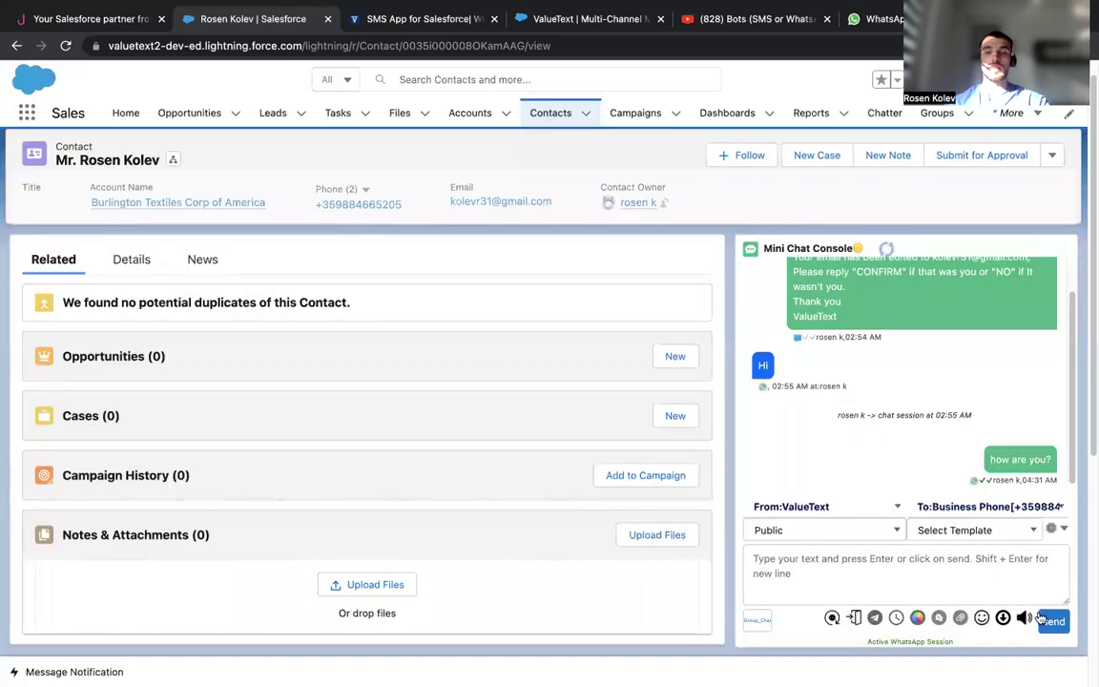
- Set the chat console's inbound chat color to the pink shade #CD2E78
left_click(917, 621)
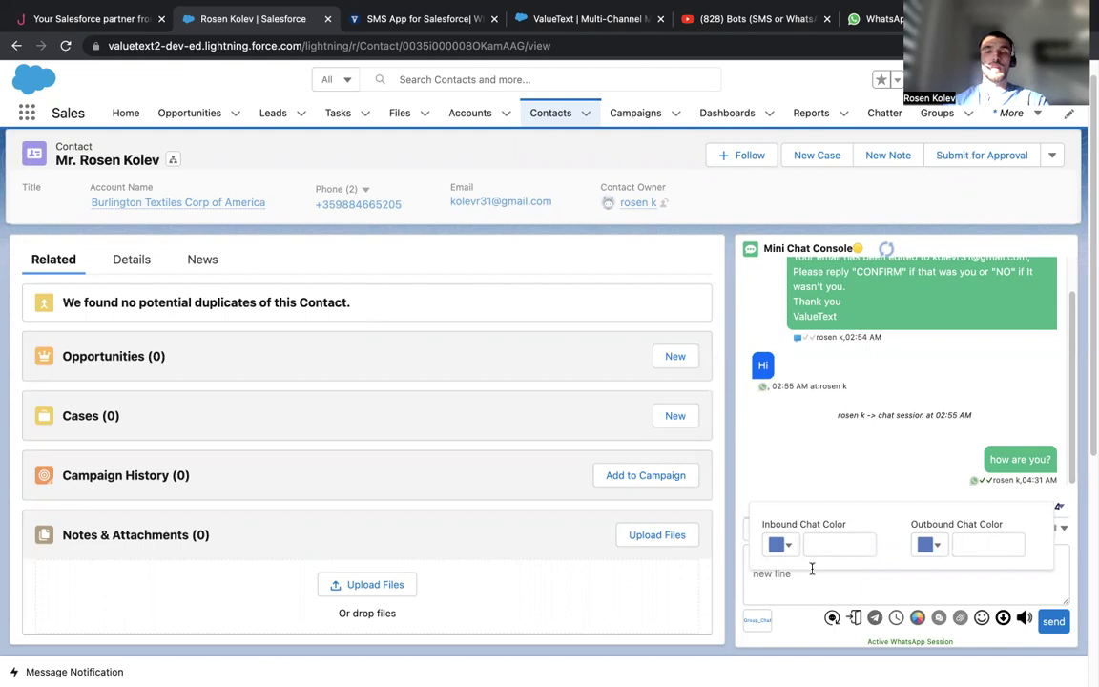
left_click(780, 545)
left_click(886, 421)
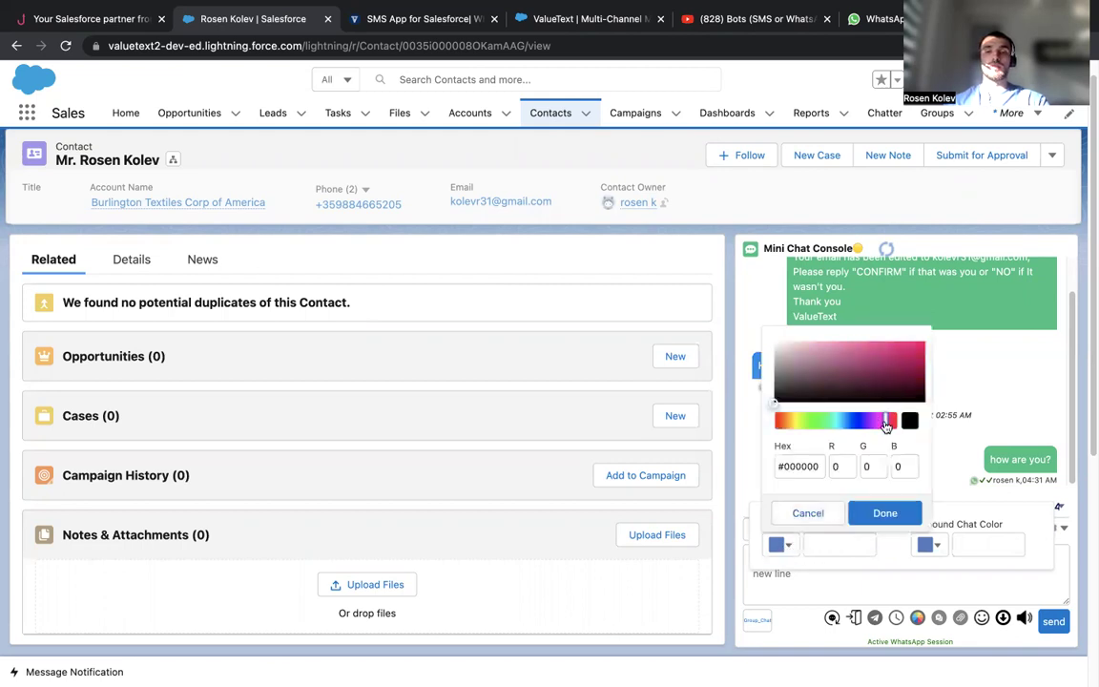
left_click(891, 353)
left_click(883, 513)
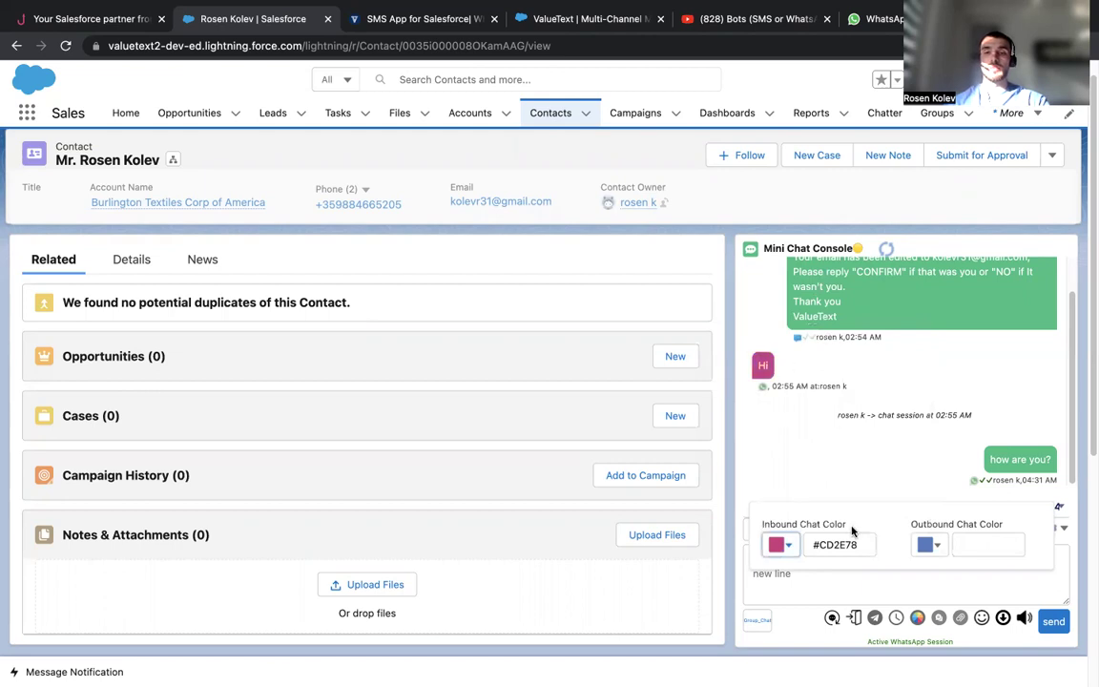
- Show the message scheduling options, write "hello please do the follow up" as the message, and keep the receiver time zone America/Los_Angeles
left_click(901, 599)
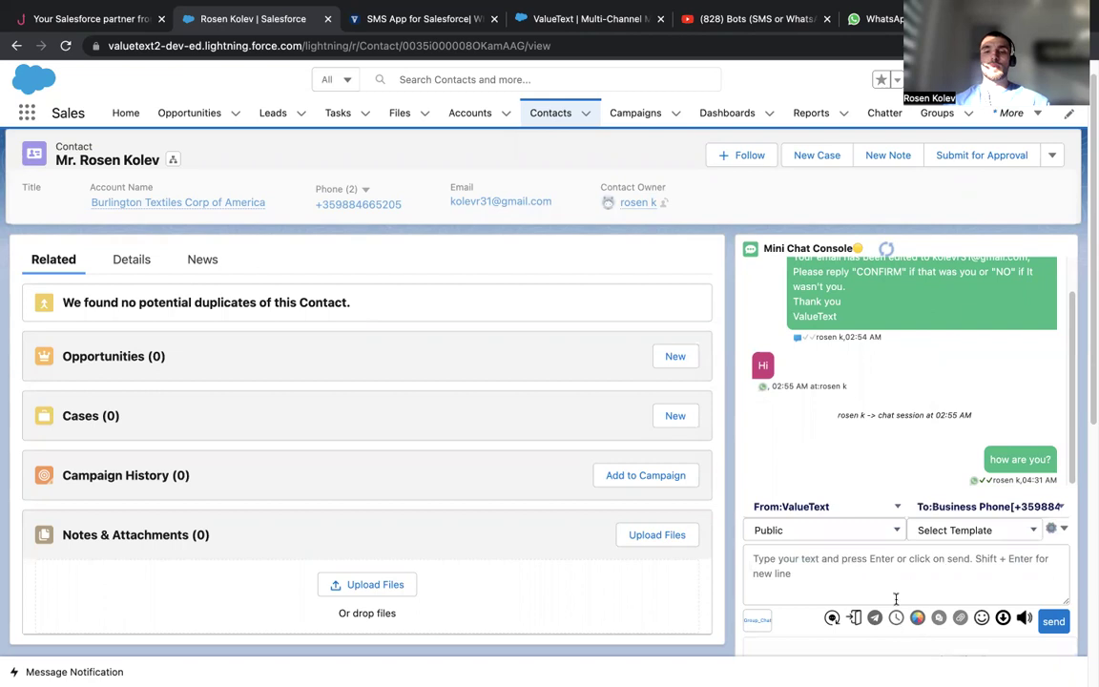
scroll(859, 442, "down", 5)
scroll(821, 425, "up", 2)
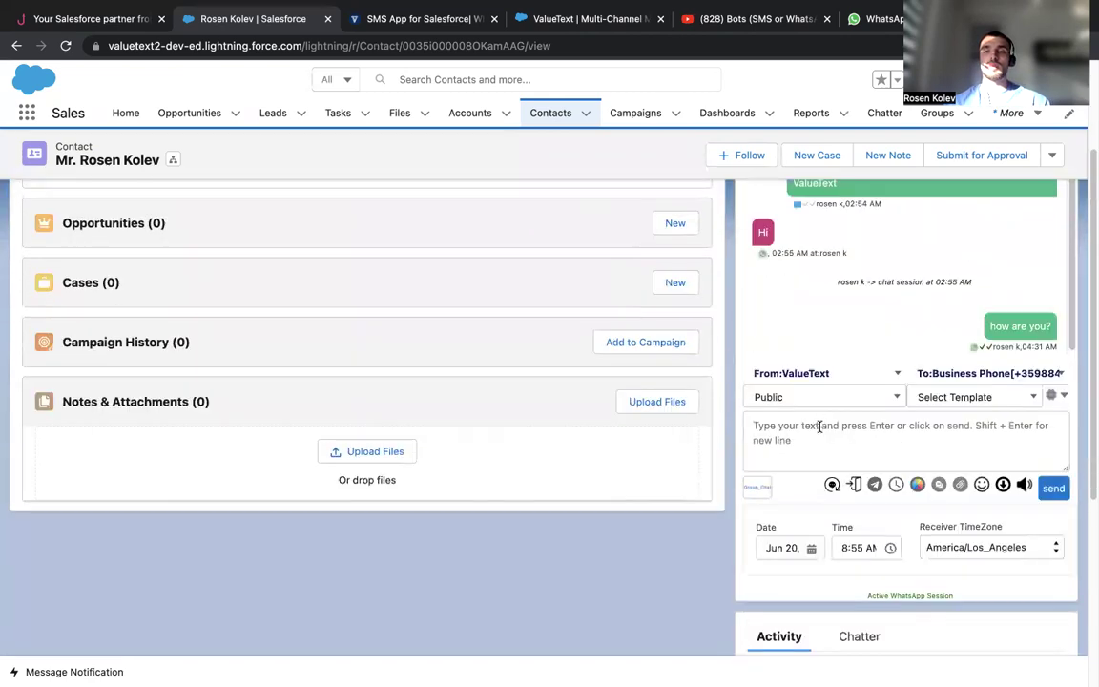
left_click(819, 426)
type("hello please do the follow up")
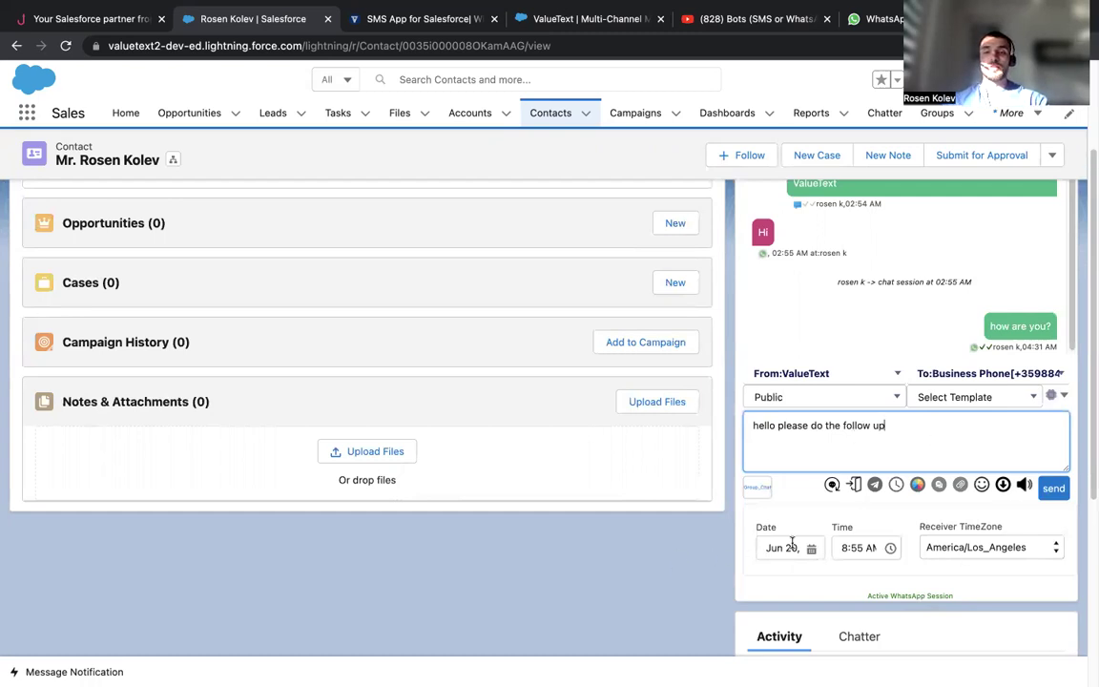
left_click(918, 547)
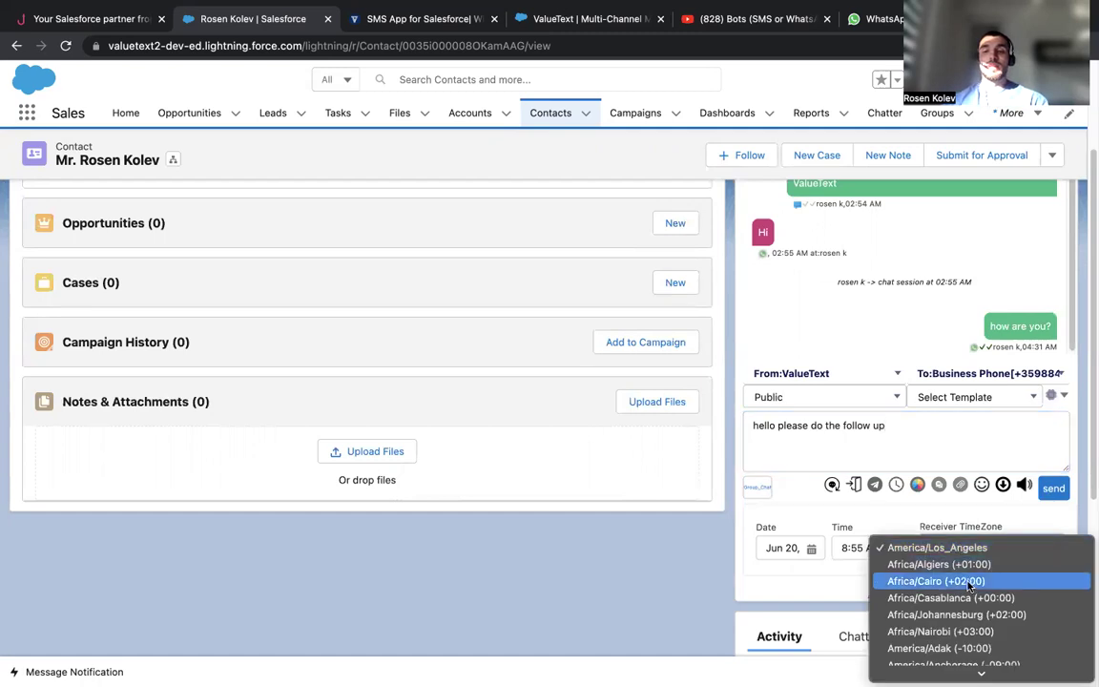
left_click(886, 532)
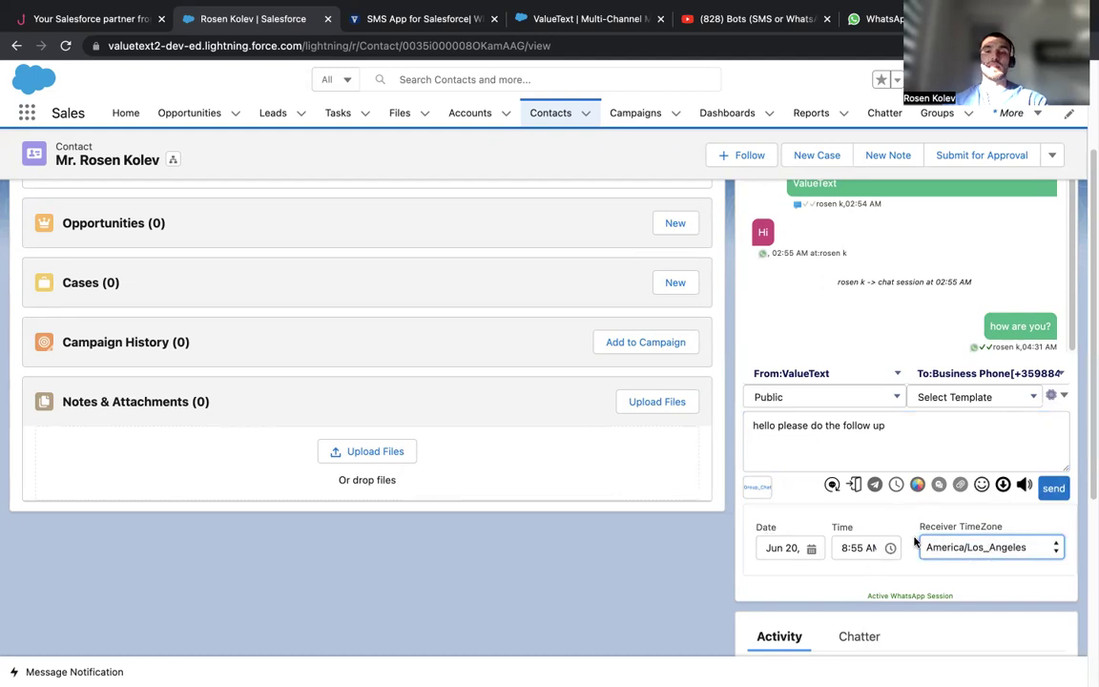
- Open a Telegram invitation for the contact and write "Welcome to our telegram" as its text
left_click(875, 485)
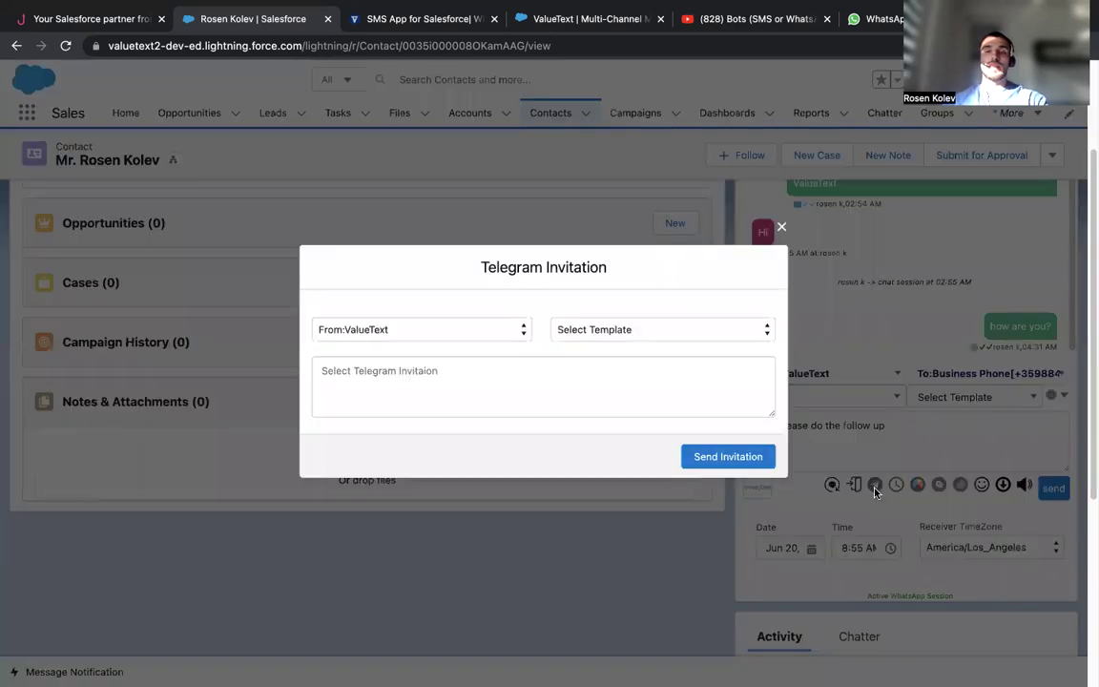
left_click(410, 375)
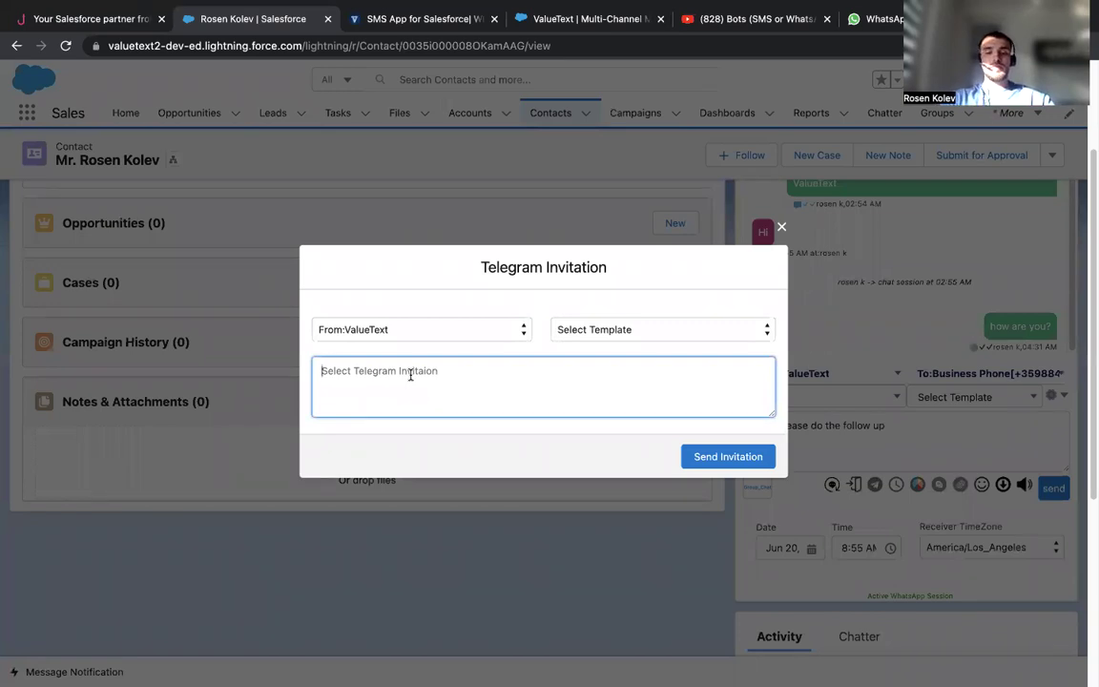
type("Welcom to o")
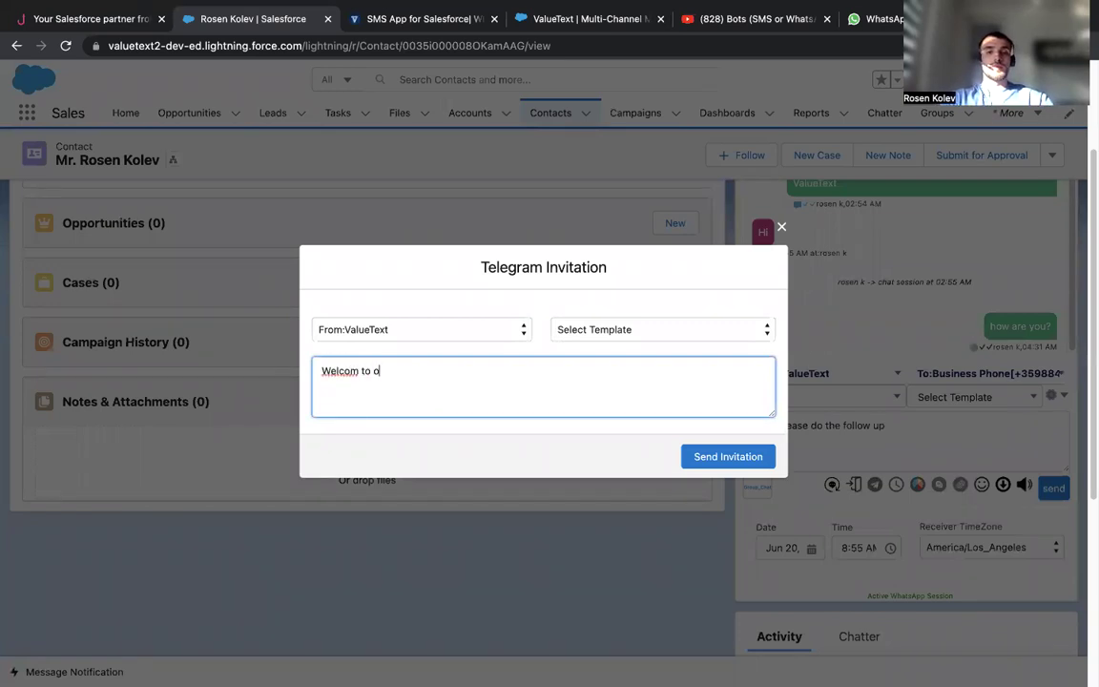
key("BackSpace")
type("e")
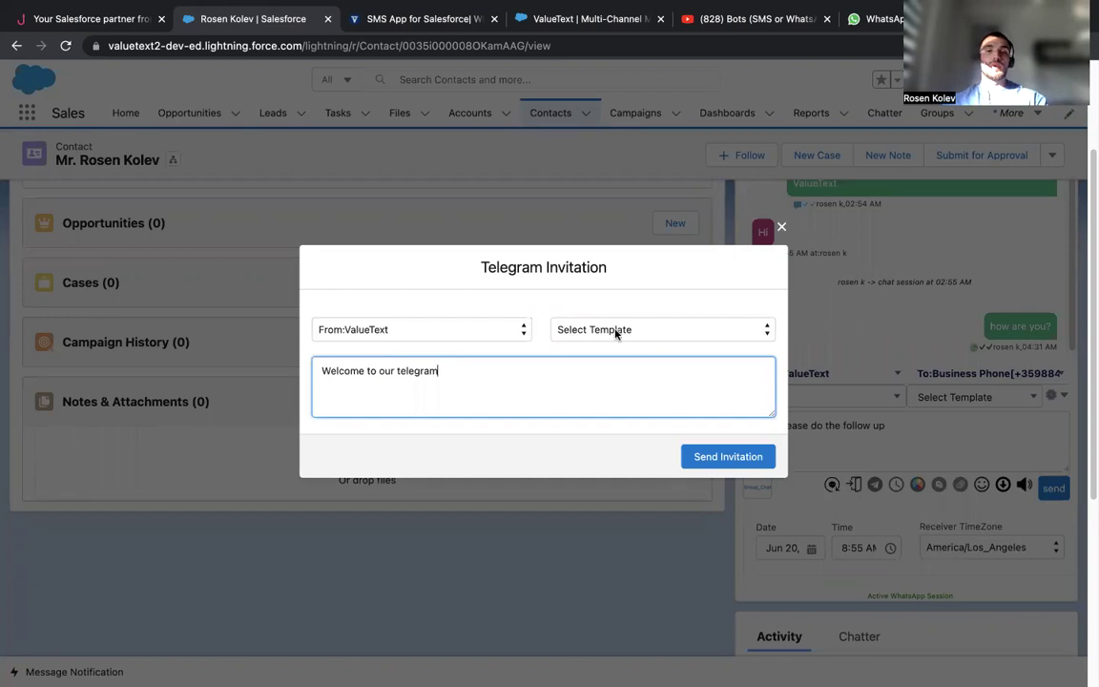
- Dismiss the Telegram invitation without sending it, and clear the drafted follow-up message together with its scheduling options
left_click(781, 227)
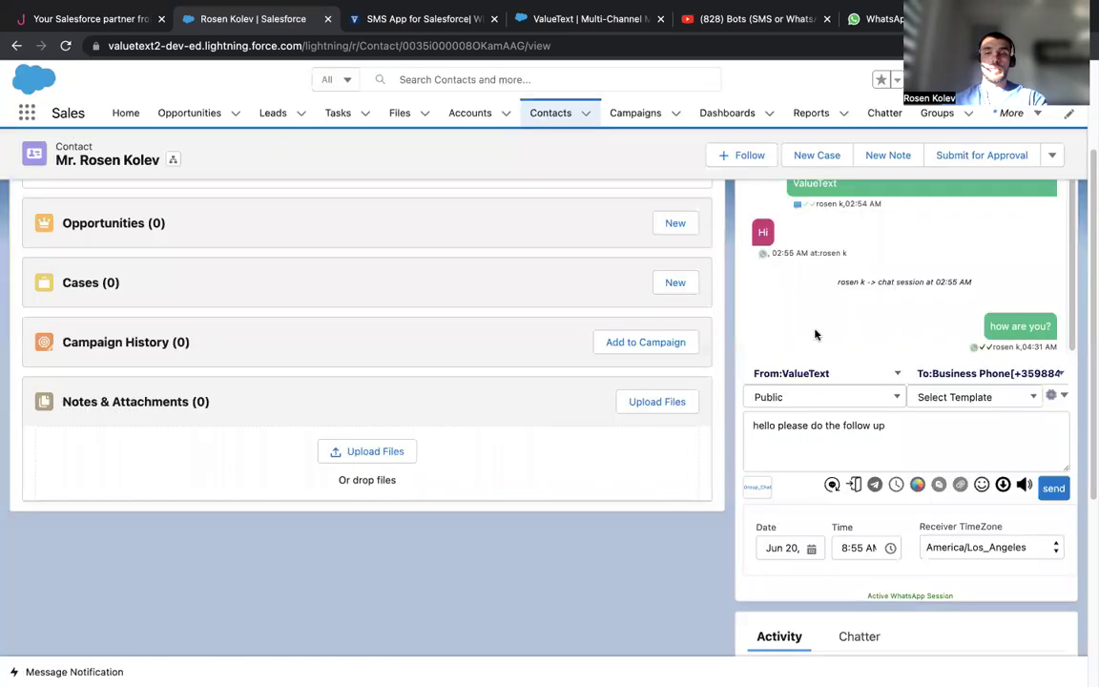
left_click(897, 485)
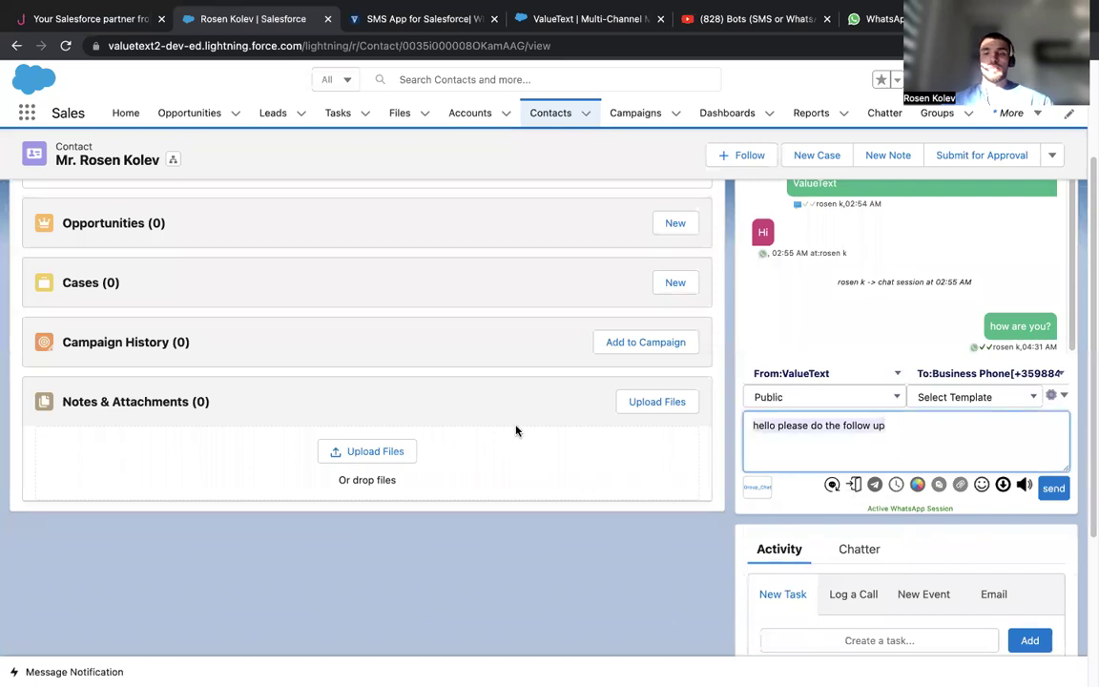
key("Return")
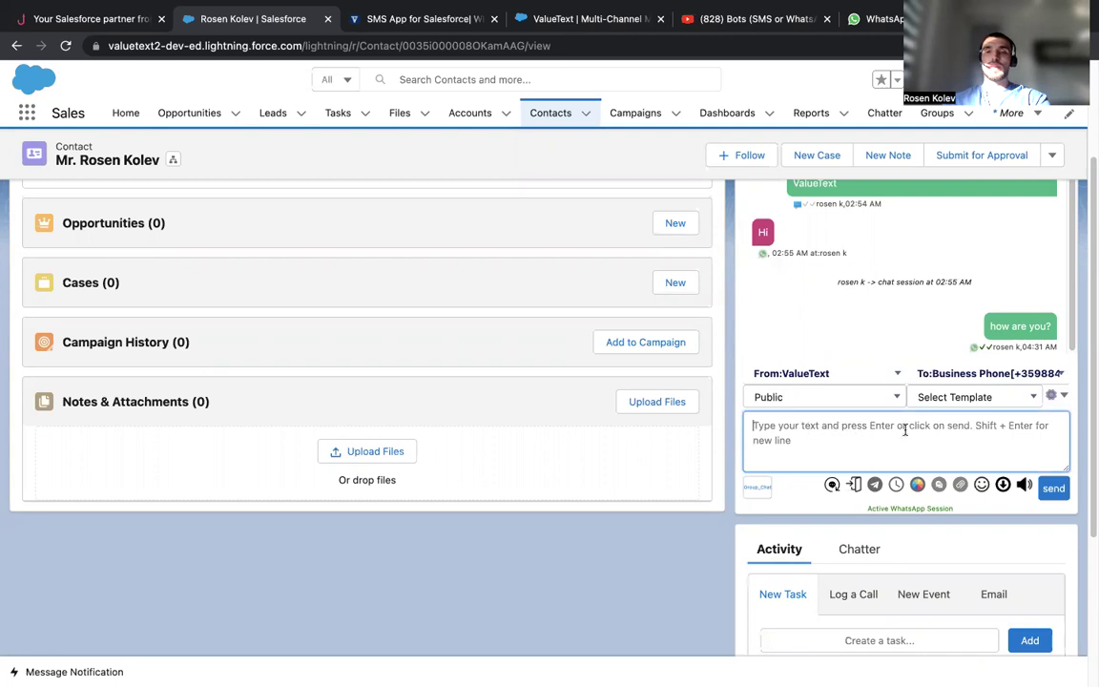
- Switch the chat console's Enter-to-send option off and back on
left_click(855, 486)
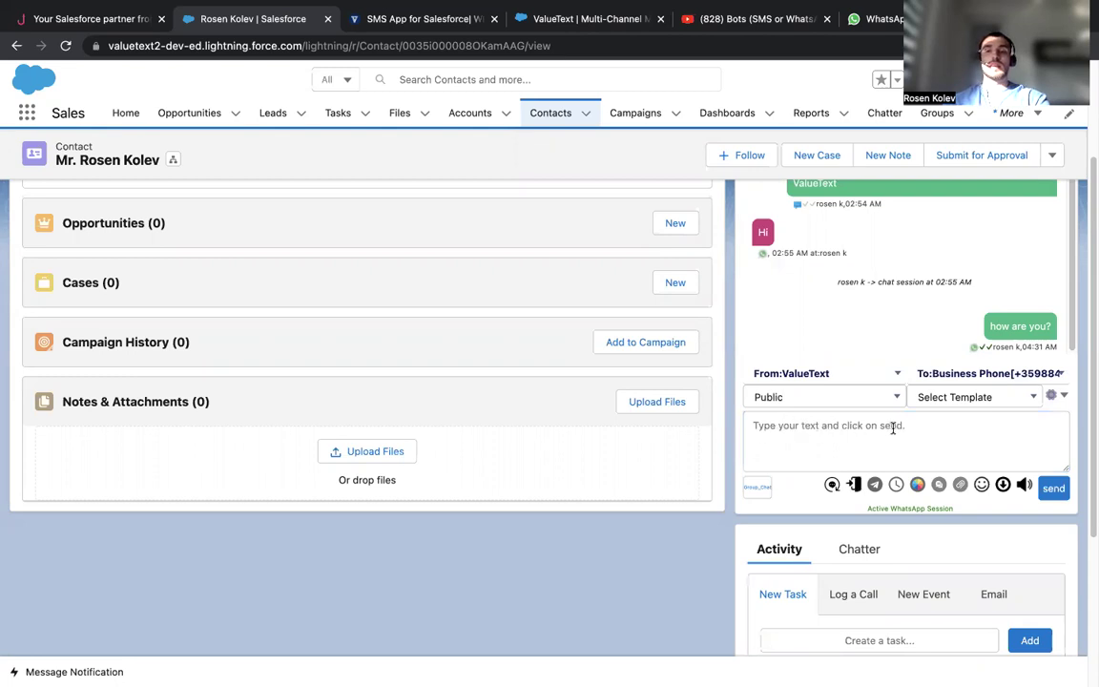
left_click(856, 487)
left_click(856, 487)
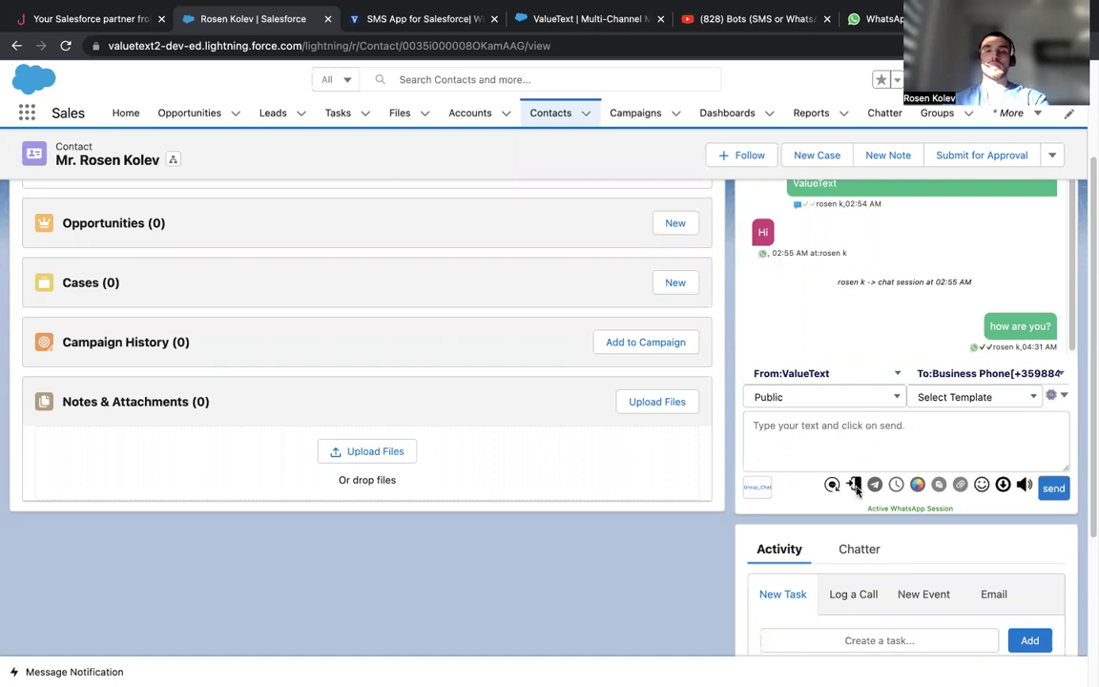
left_click(854, 486)
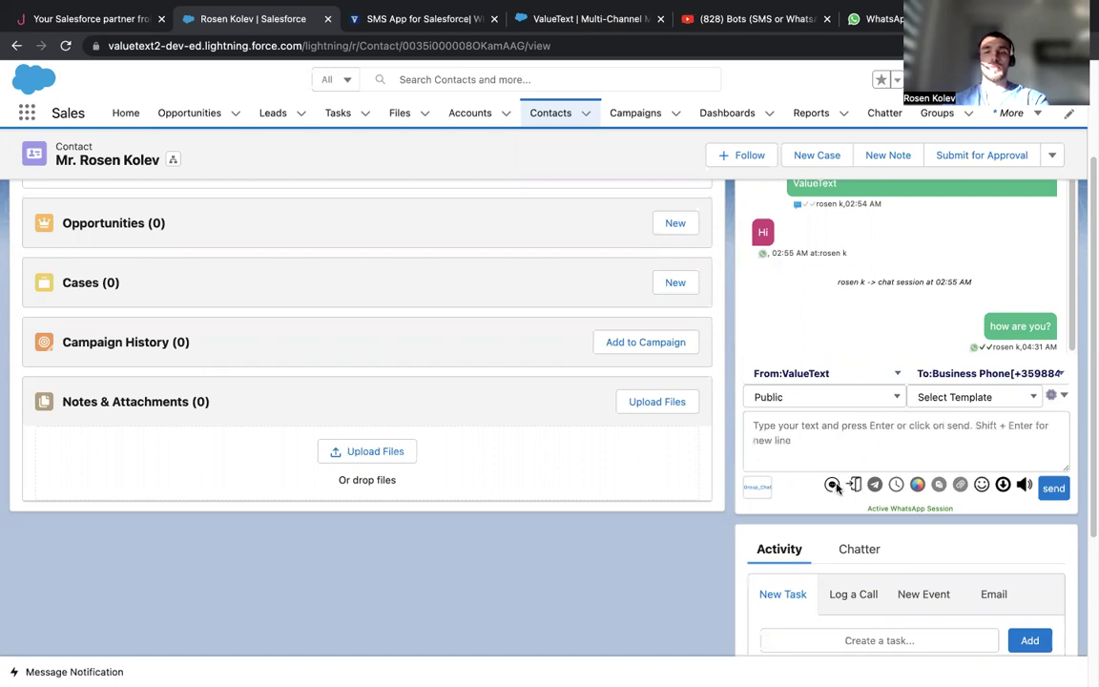
- In the auto-reply settings, enter an out-of-office period from Jun 21, 2022 to Jun 28, 2022
left_click(832, 485)
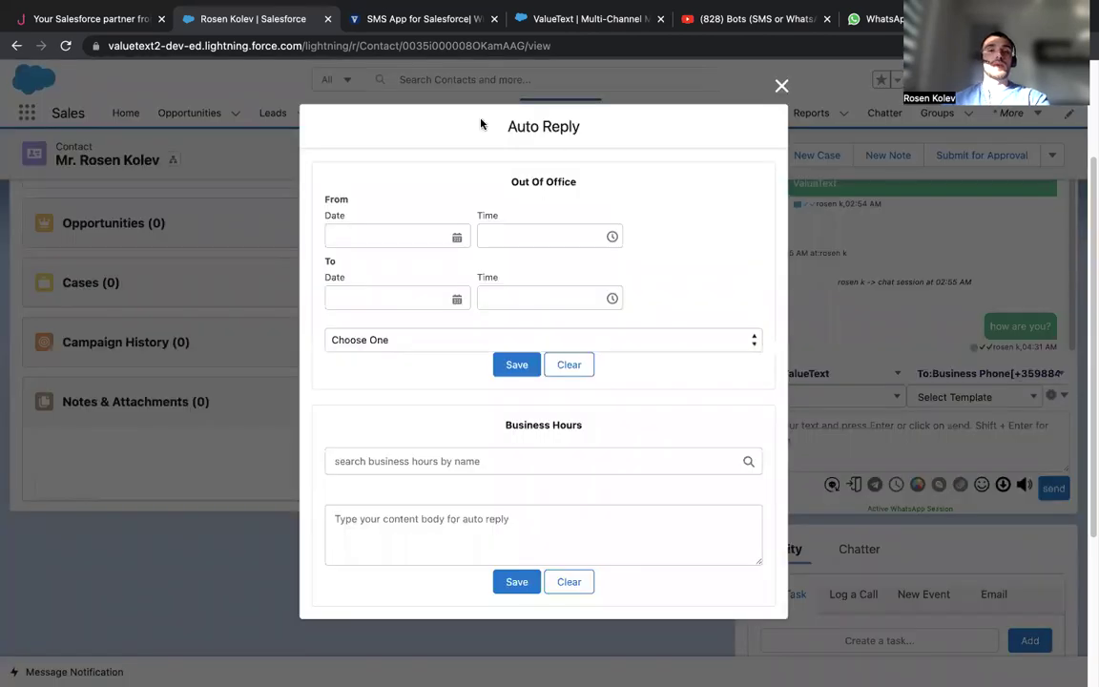
left_click(386, 234)
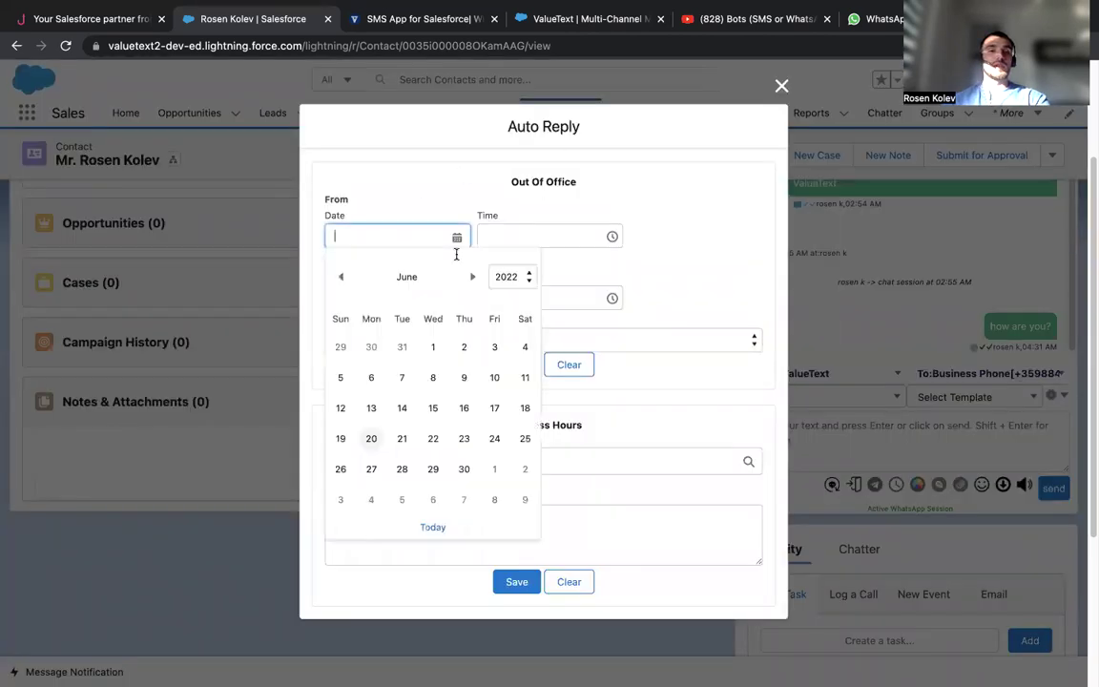
left_click(402, 437)
left_click(372, 299)
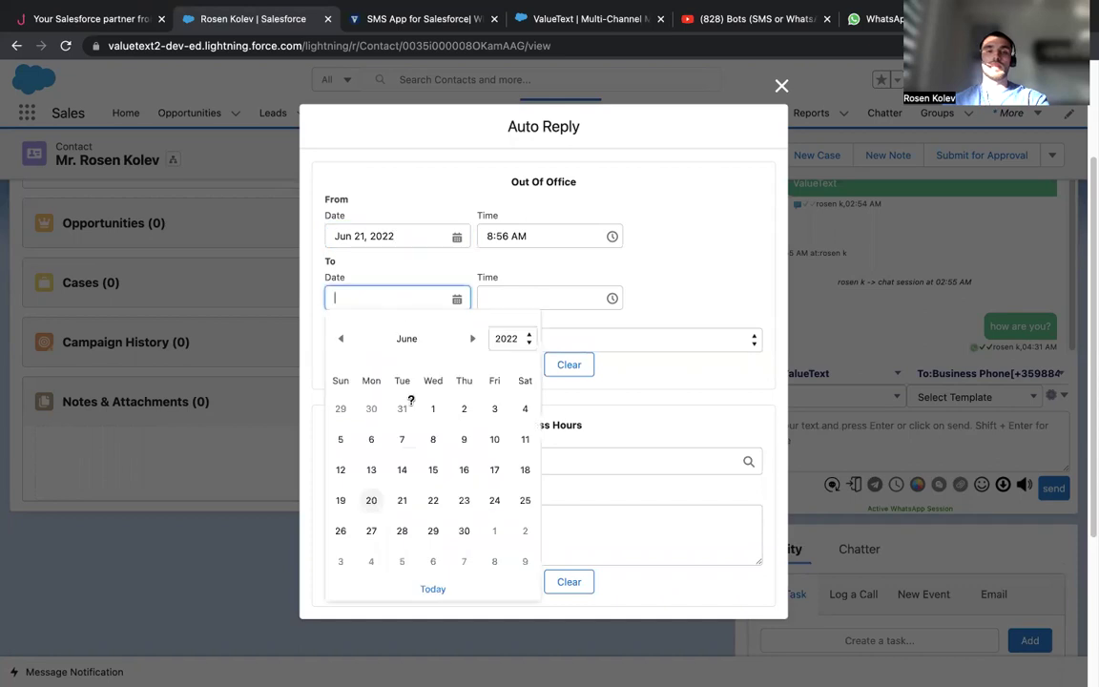
left_click(401, 530)
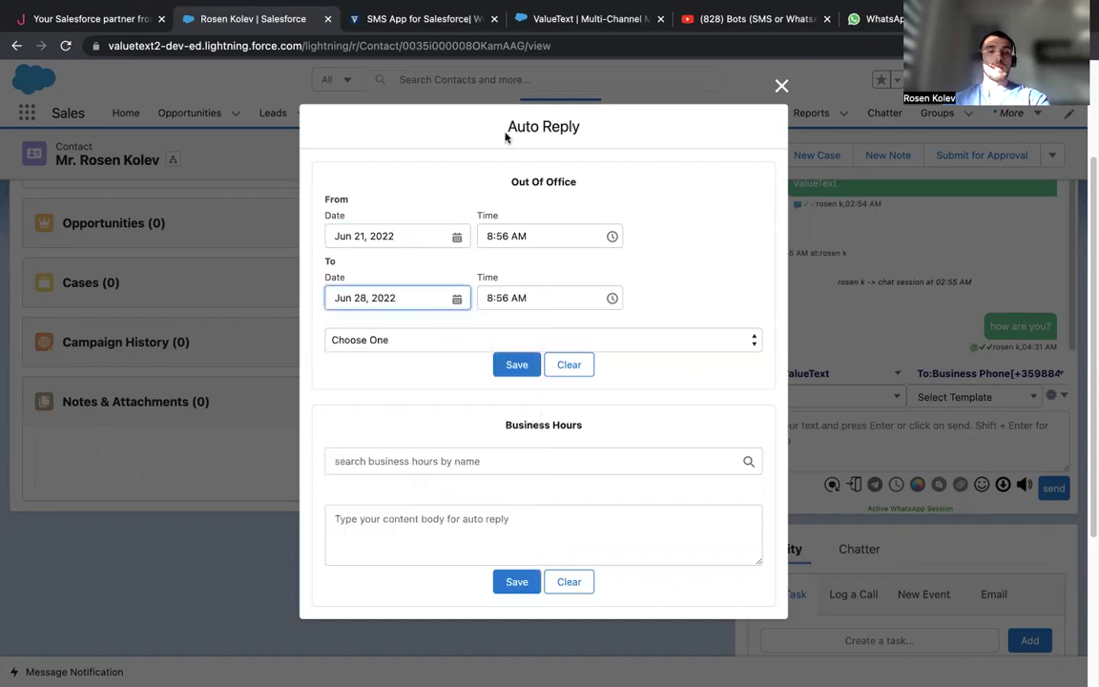
- Choose Auto Reply as the out-of-office action, and switch it to Assign To User with the user search active
left_click(407, 339)
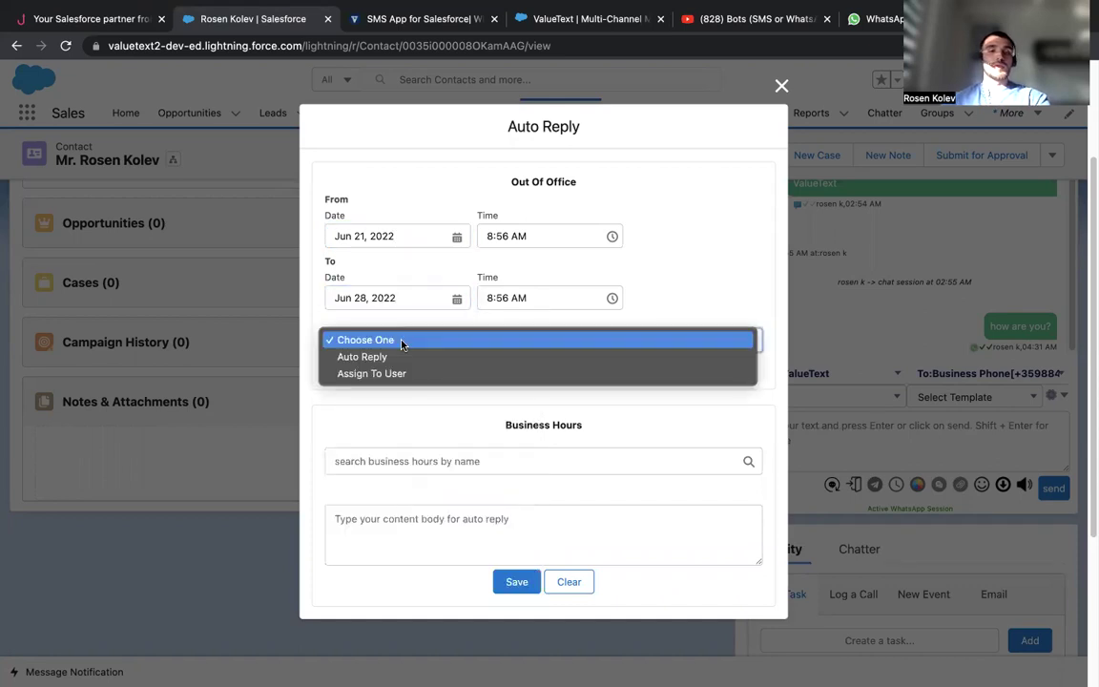
left_click(386, 358)
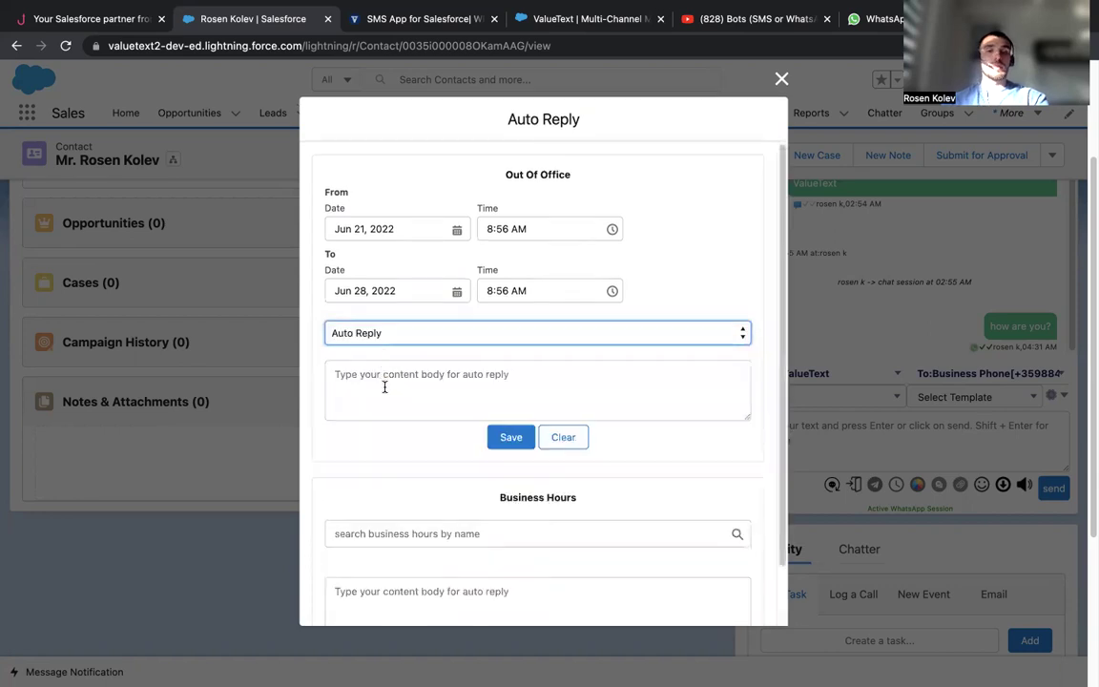
left_click(386, 377)
left_click(421, 335)
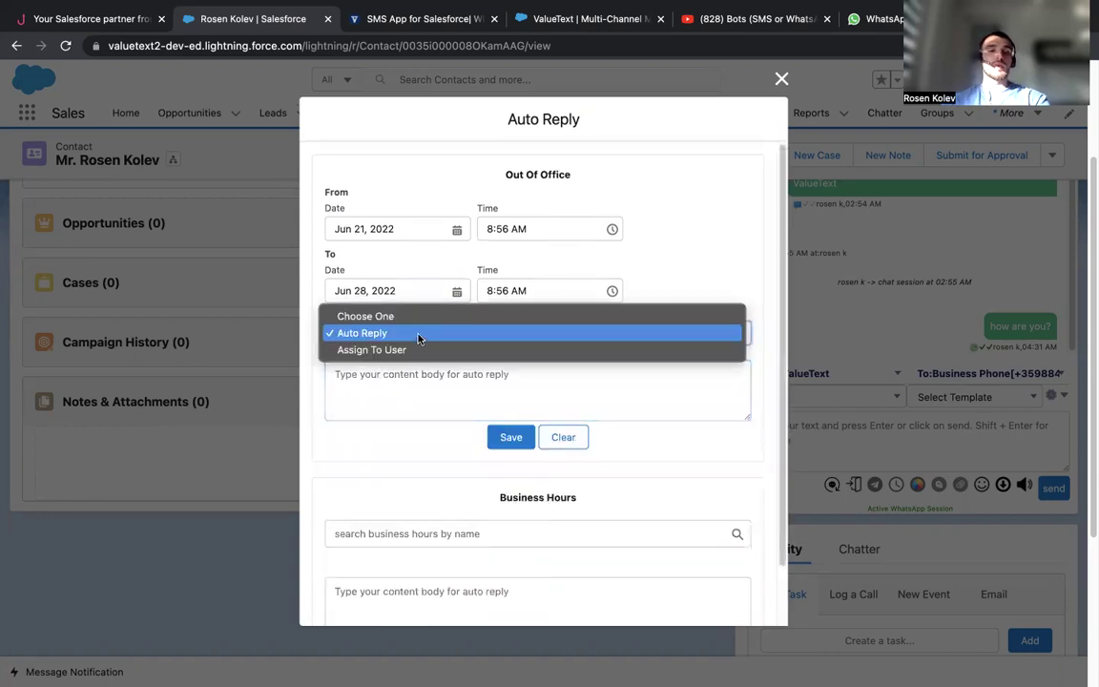
left_click(413, 351)
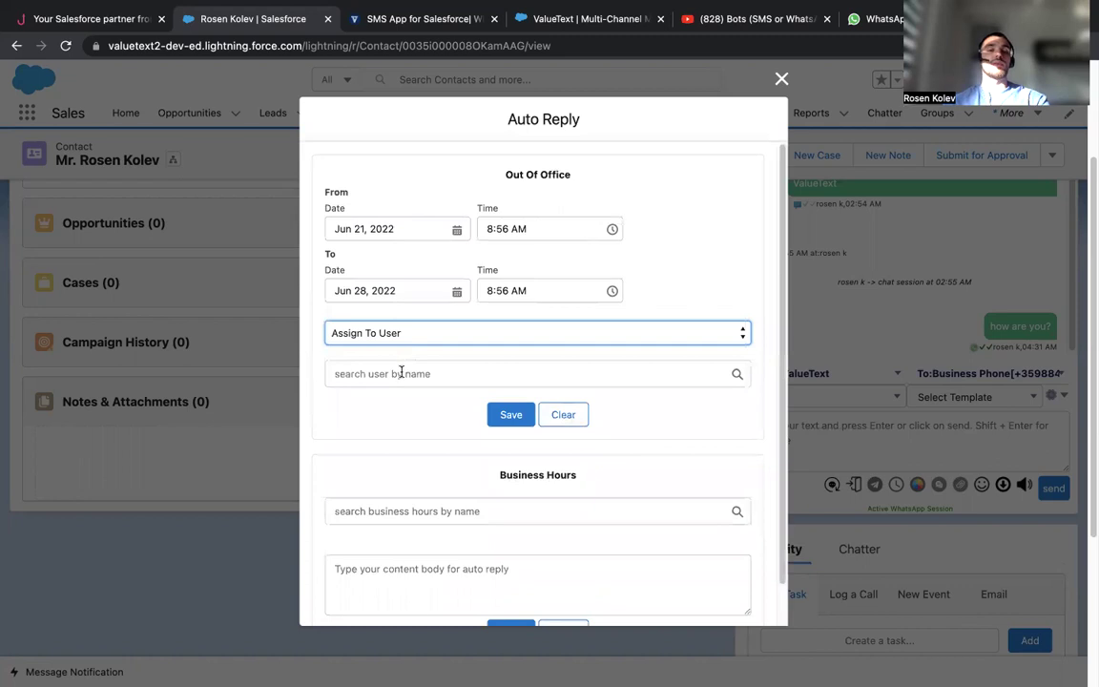
left_click(400, 373)
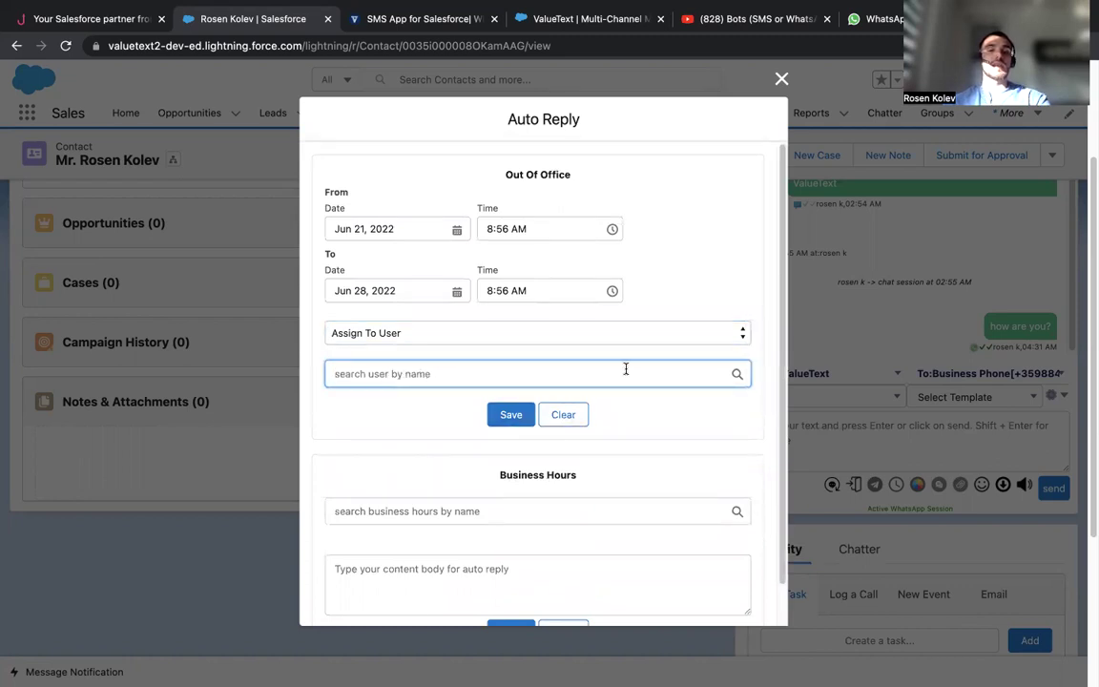
- View the Business Hours auto-reply section and close the auto-reply settings without saving
scroll(619, 314, "down", 1)
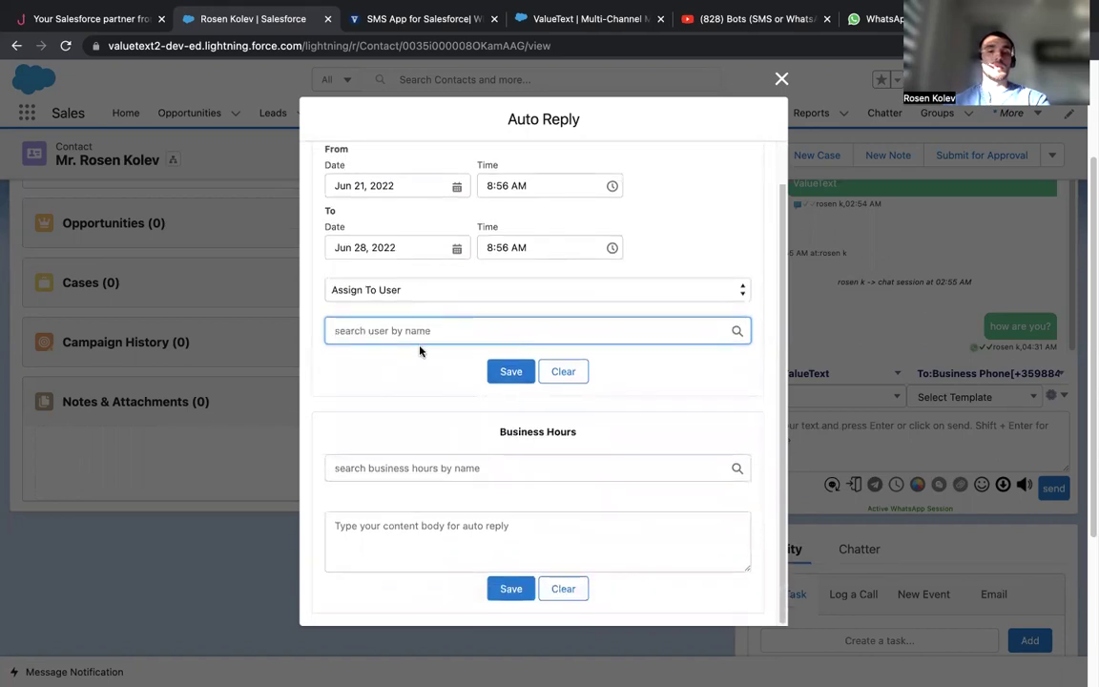
scroll(420, 351, "down", 2)
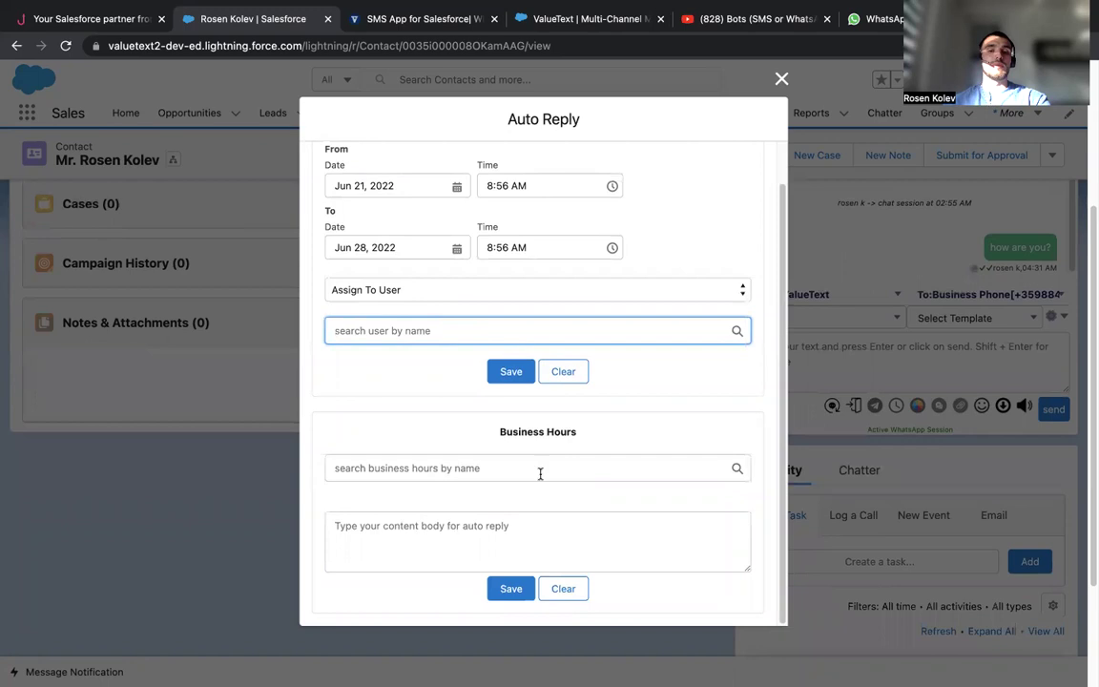
left_click(781, 79)
scroll(897, 381, "up", 3)
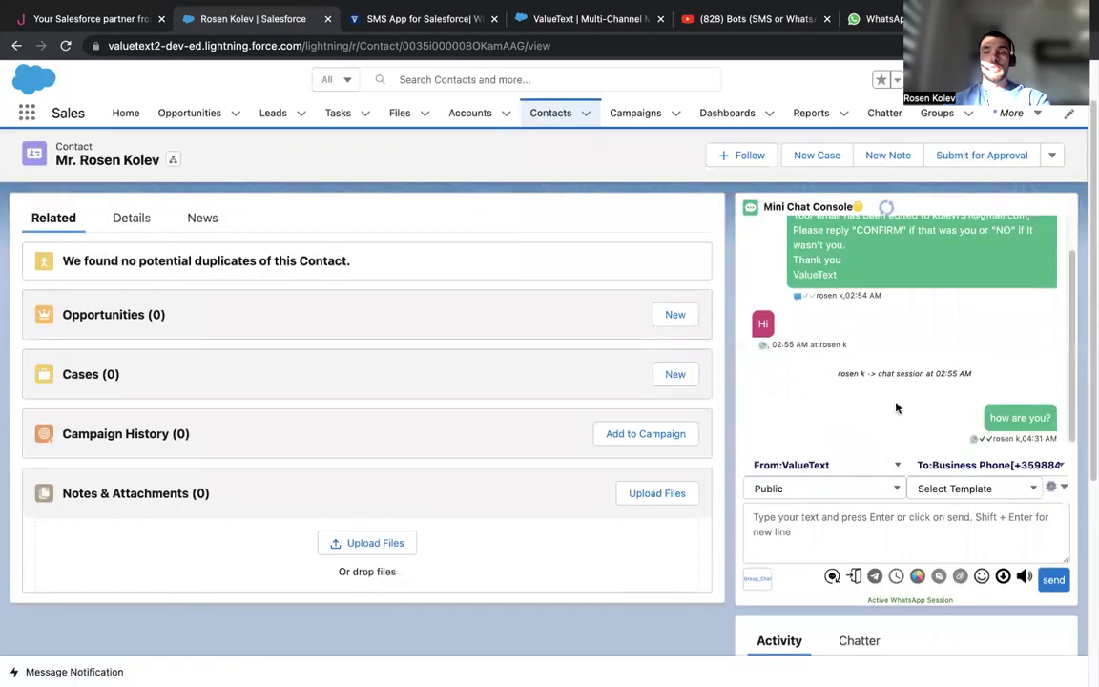
- Show the group chat options and pick the recent user as both the first and the second chat user
left_click(760, 579)
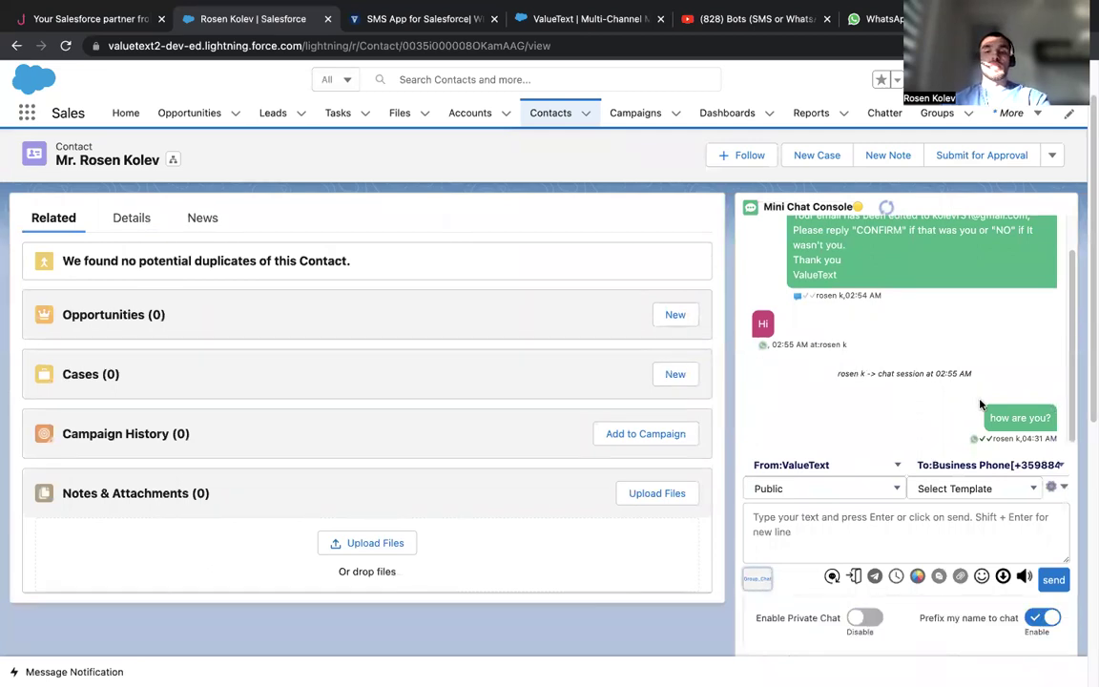
scroll(947, 529, "down", 2)
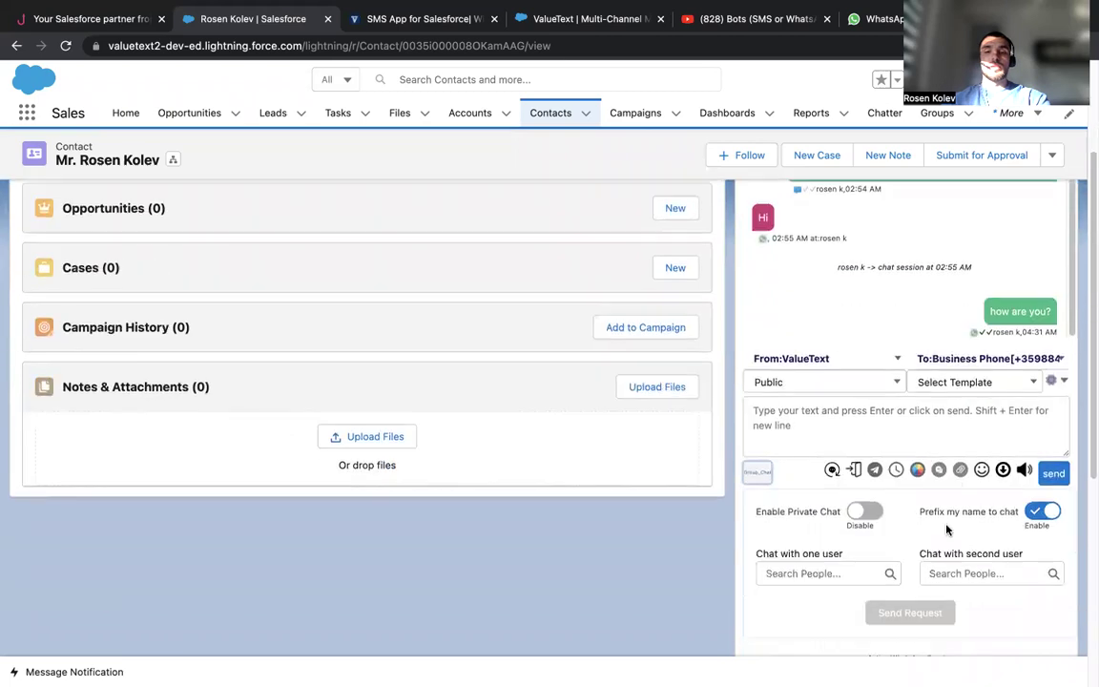
left_click(847, 576)
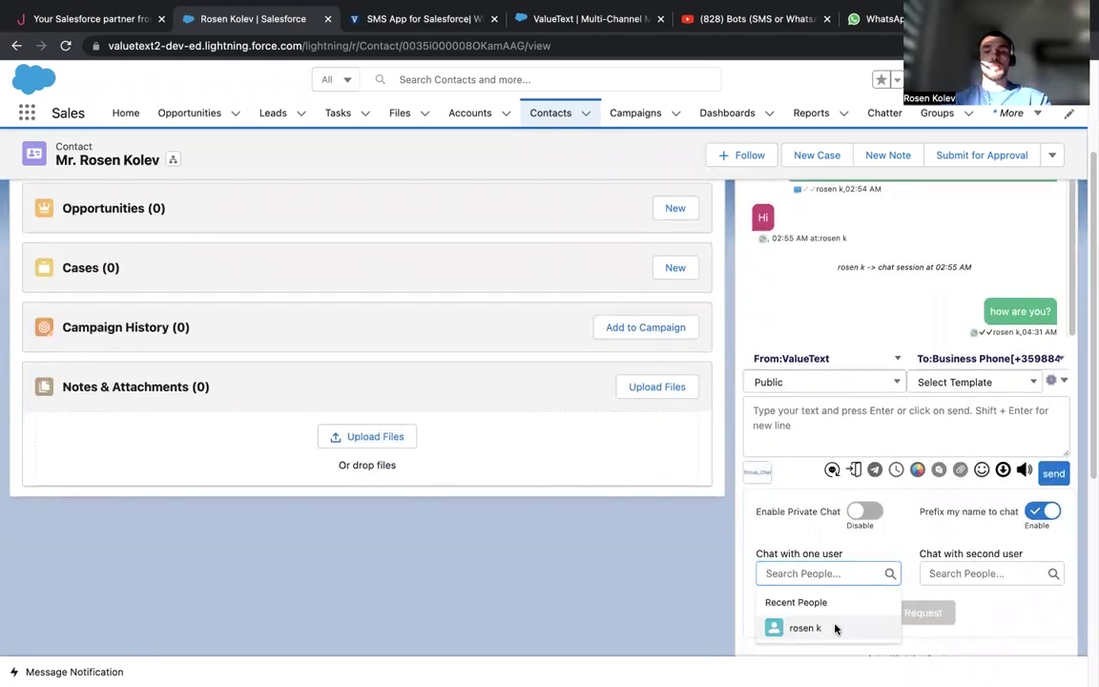
left_click(830, 628)
left_click(969, 573)
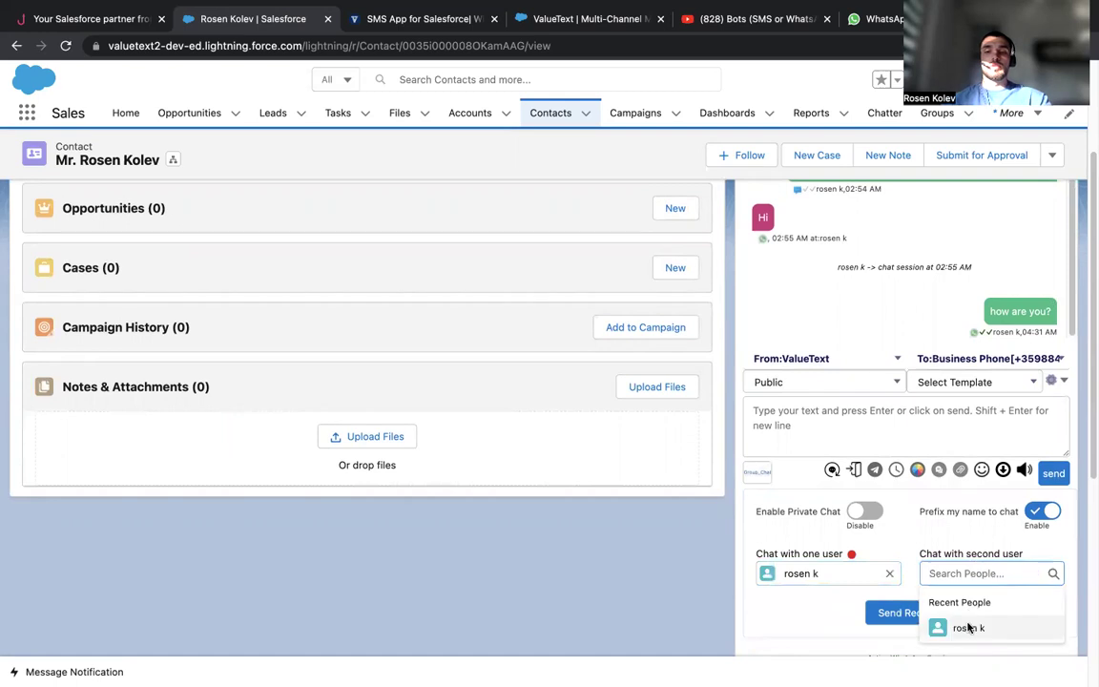
left_click(961, 628)
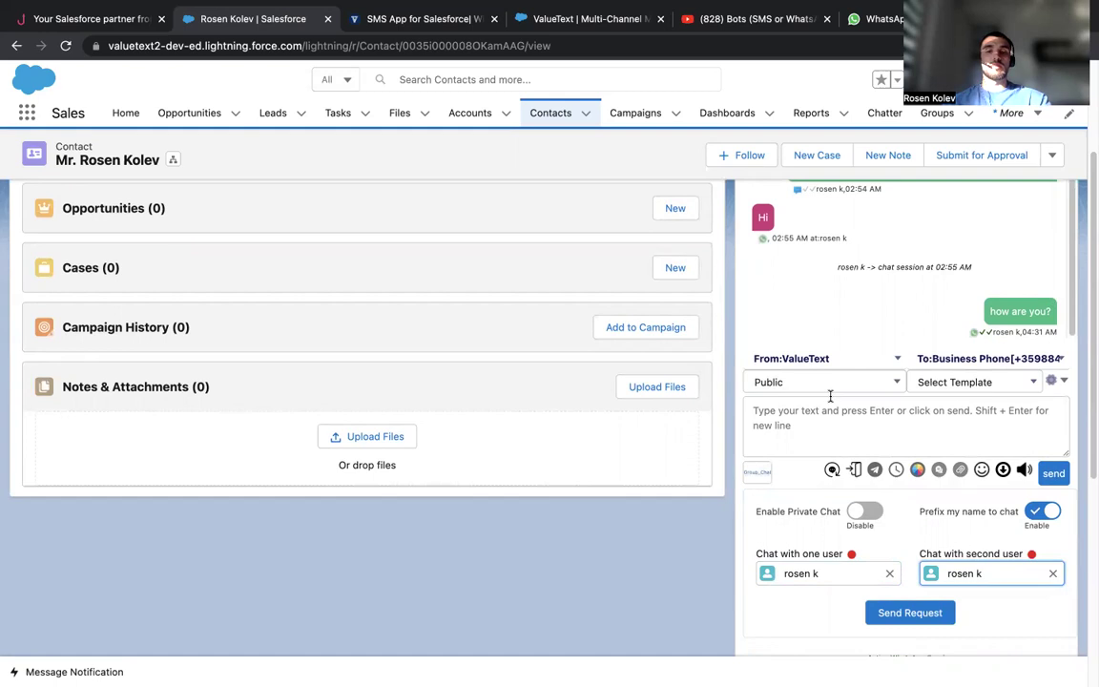
- Toggle private chat on and back off, and hide the group chat options without sending a request
left_click(870, 513)
left_click(872, 515)
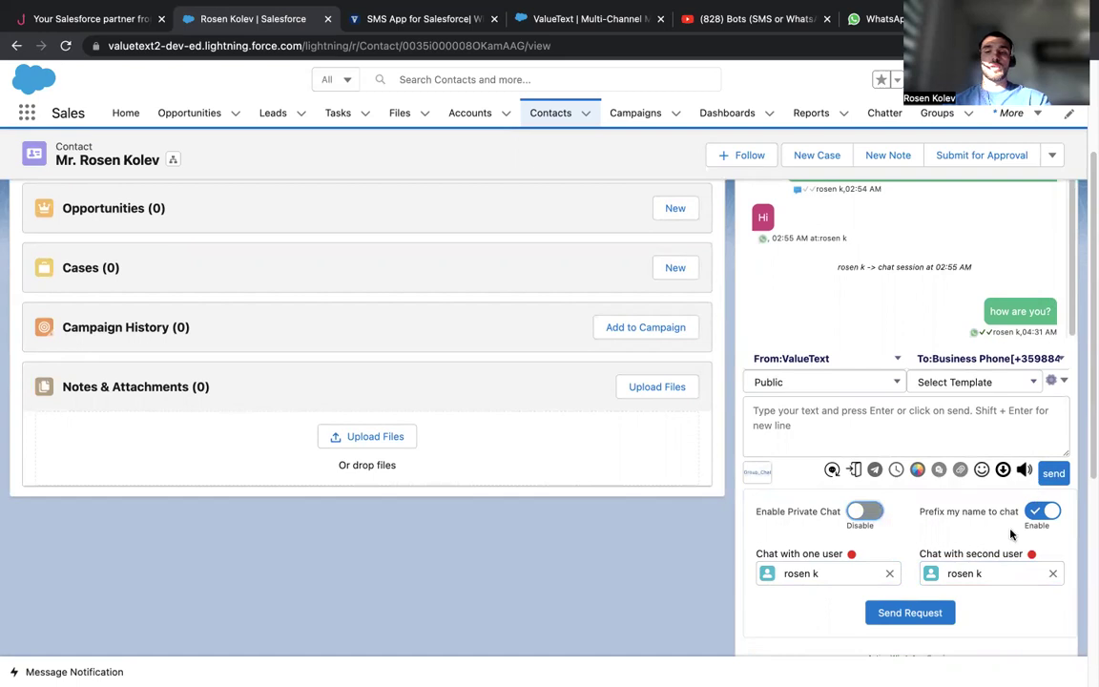
left_click(758, 471)
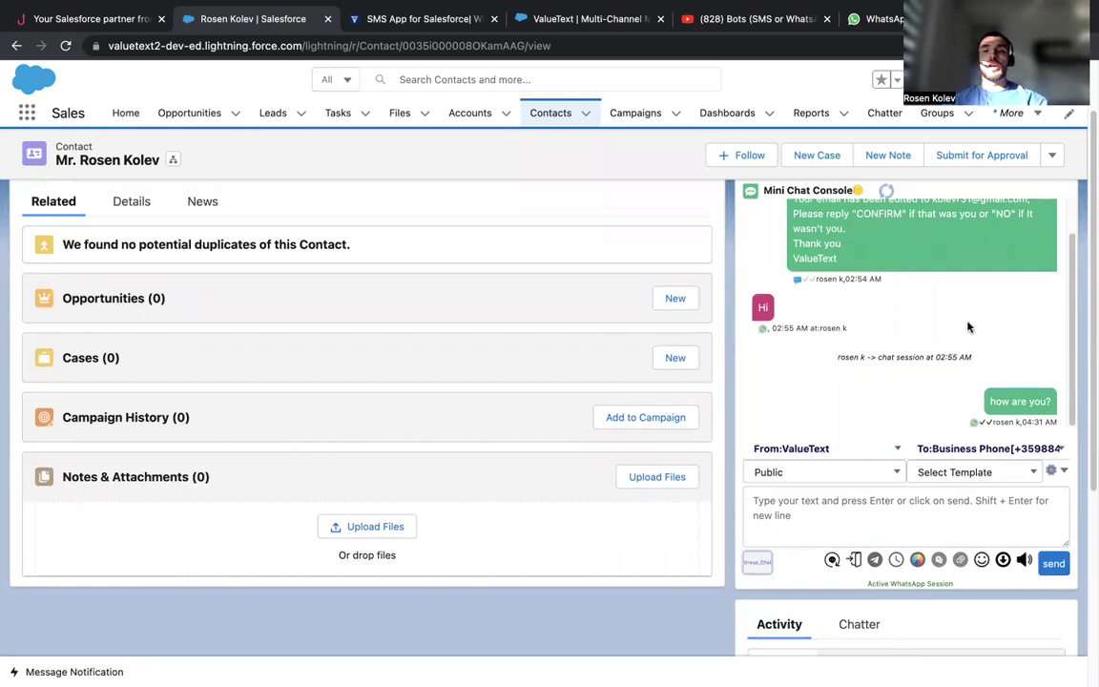
scroll(907, 232, "up", 1)
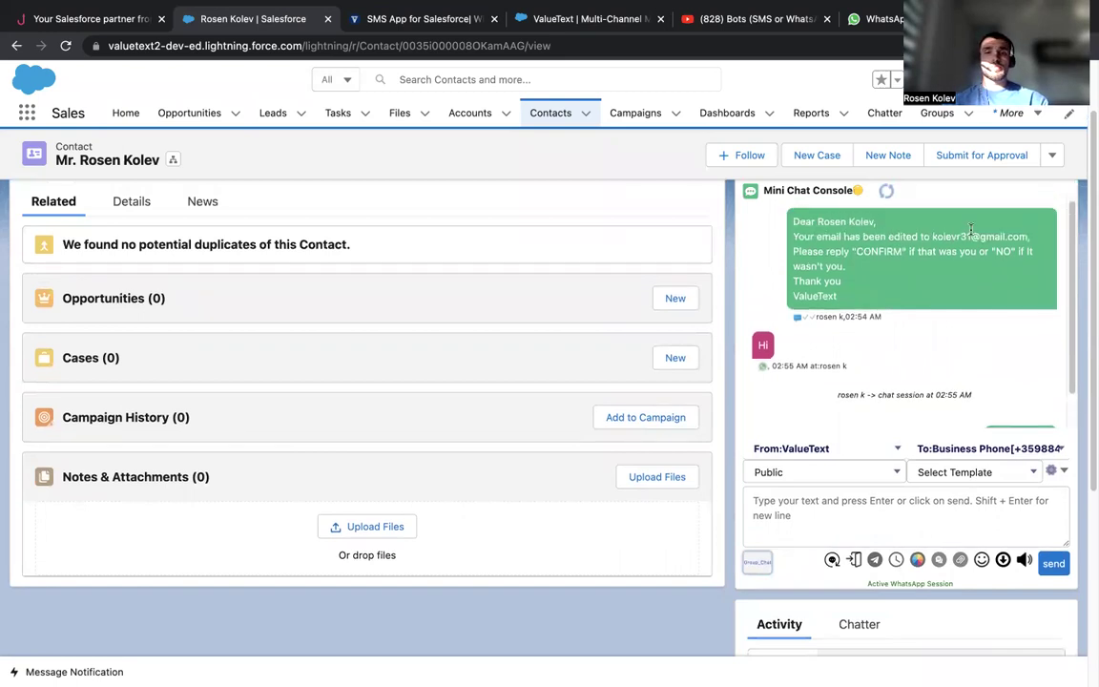